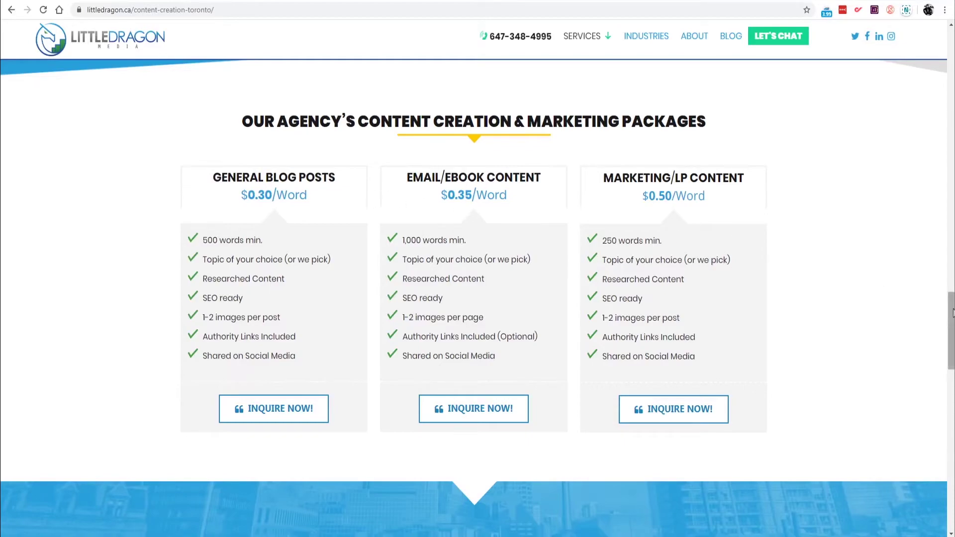
# - Scroll littledragon.ca to the three content packages priced $0.30, $0.35 and $0.50 per word
pyautogui.moveTo(951, 312); pyautogui.dragTo(900, 307)
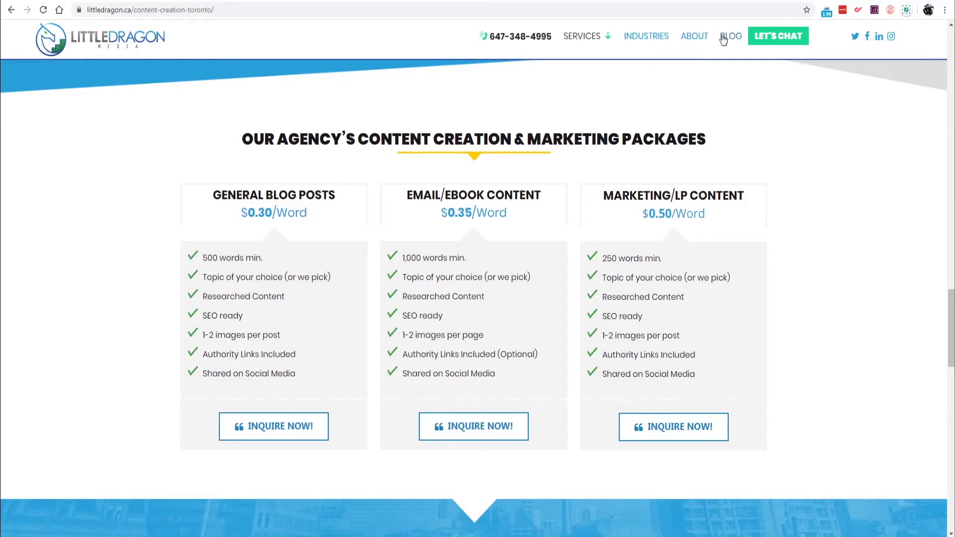
pyautogui.moveTo(568, 44)
pyautogui.scroll(-1, 775, 238)
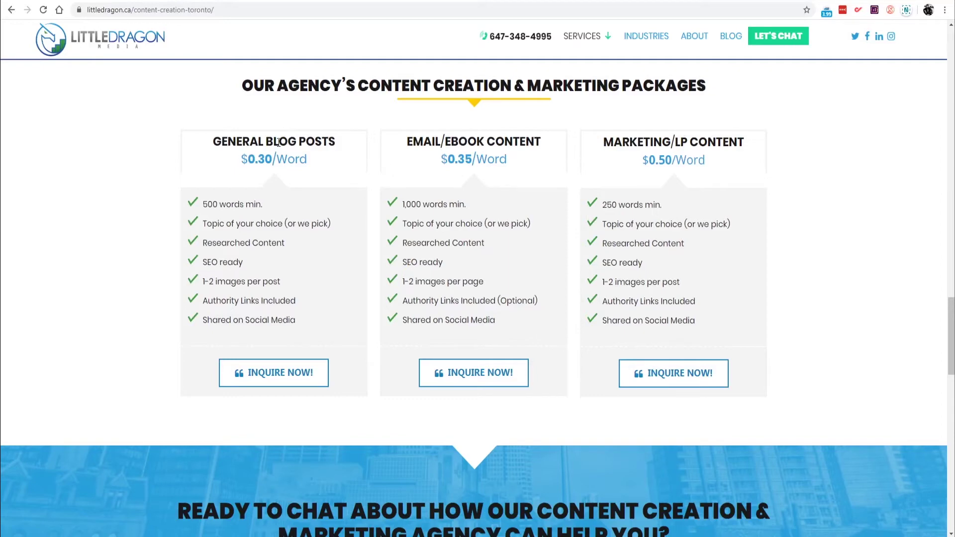
# - Select the GENERAL BLOG POSTS heading, then switch to the WordPress calculator admin tab
pyautogui.moveTo(341, 137); pyautogui.dragTo(265, 141)
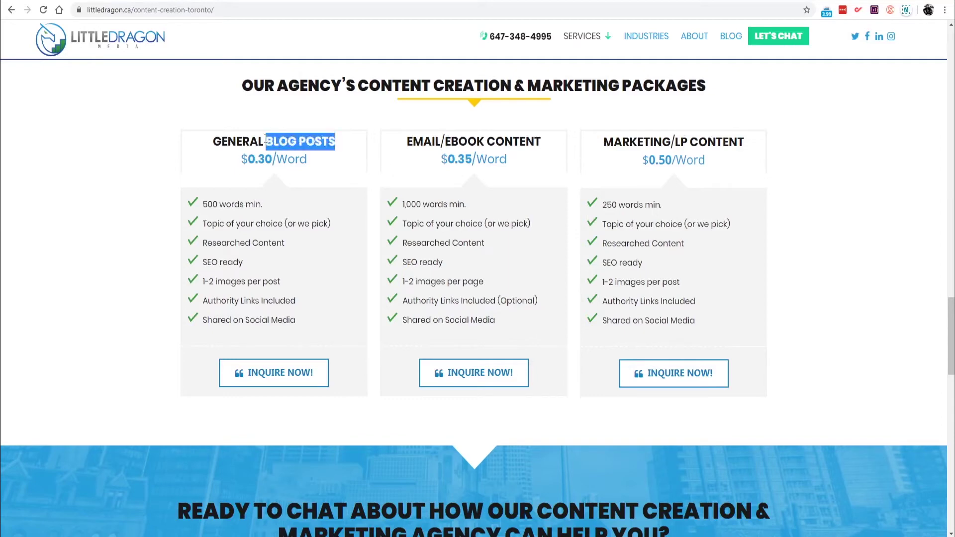
pyautogui.moveTo(542, 142); pyautogui.dragTo(459, 142)
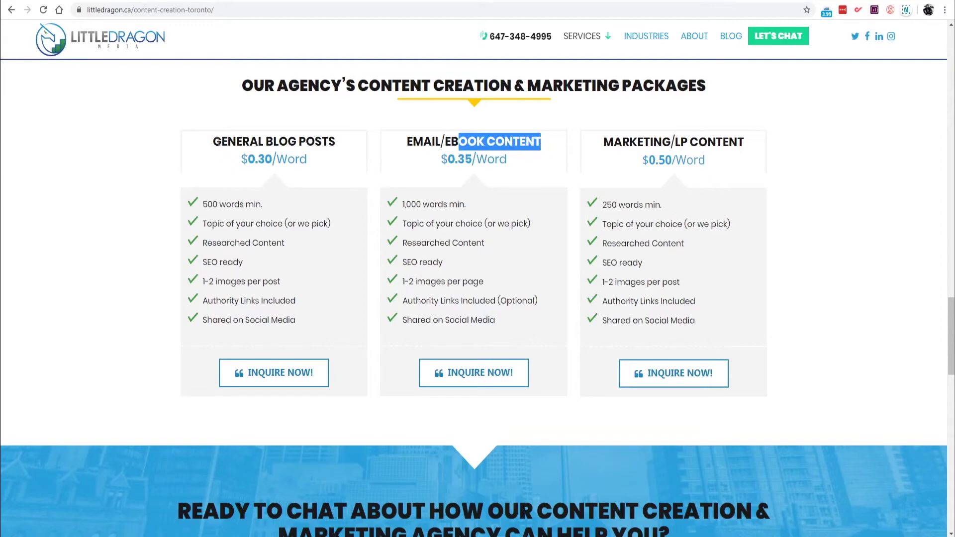
pyautogui.moveTo(214, 142); pyautogui.dragTo(335, 146)
pyautogui.click(334, 142)
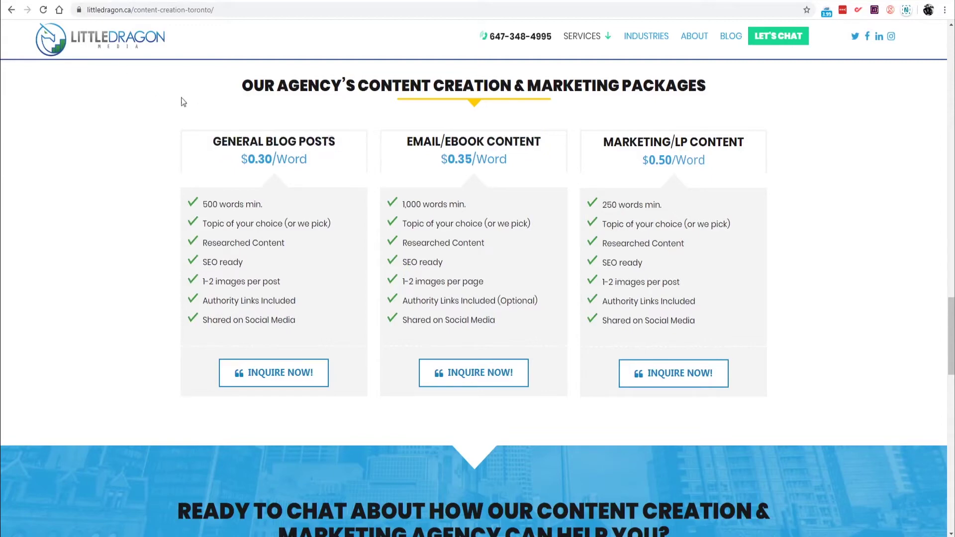
pyautogui.moveTo(336, 144); pyautogui.dragTo(211, 144)
pyautogui.hotkey('ctrl', 'Tab')
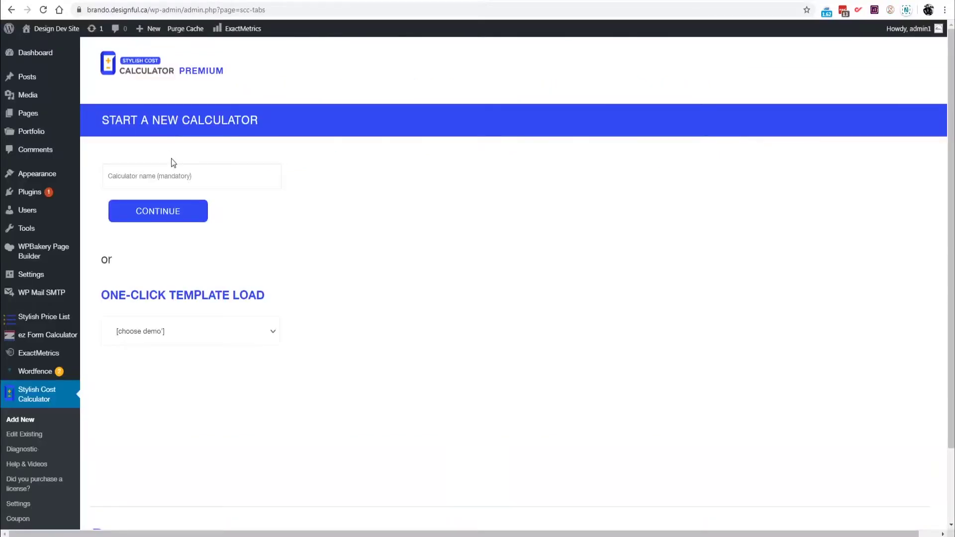
# - Create a new calculator named 'Content Writing Agency Template'
pyautogui.click(261, 173)
pyautogui.write('Content Writing Agency Template')
pyautogui.click(187, 214)
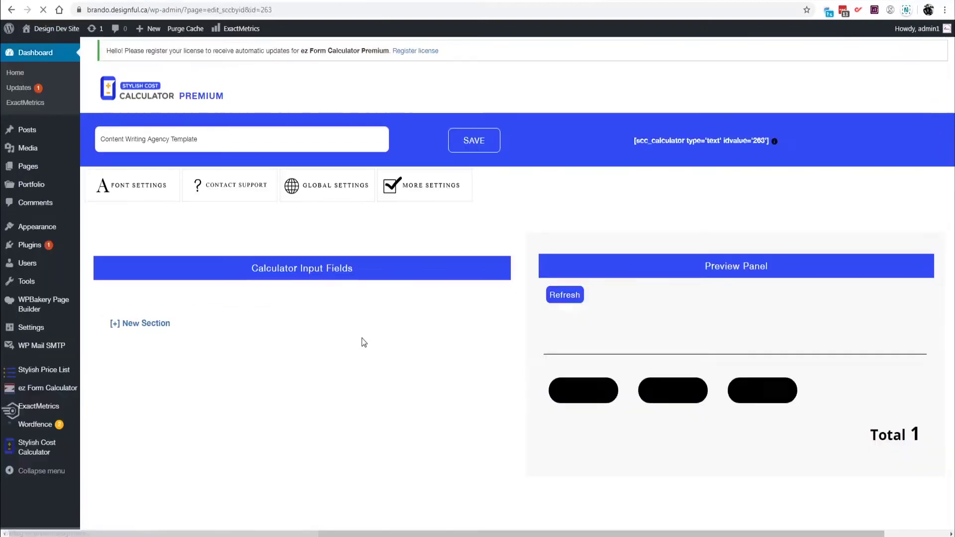
# - Make the first section's name editable in the calculator editor
pyautogui.scroll(-2, 364, 343)
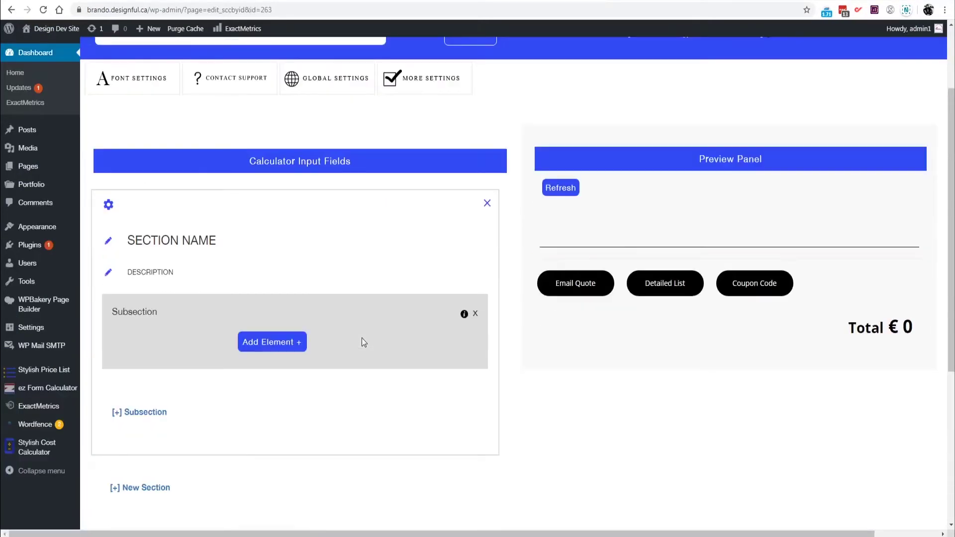
pyautogui.scroll(1, 114, 256)
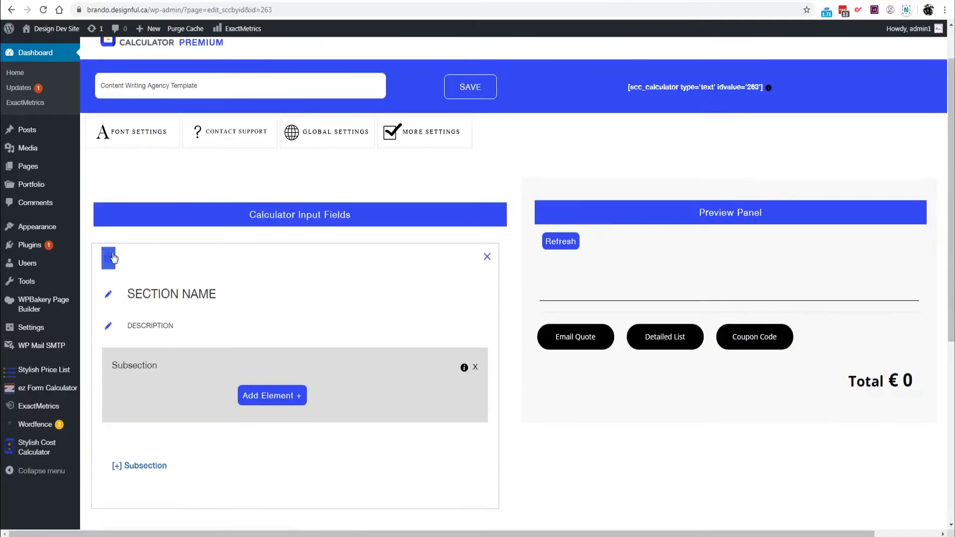
pyautogui.click(109, 297)
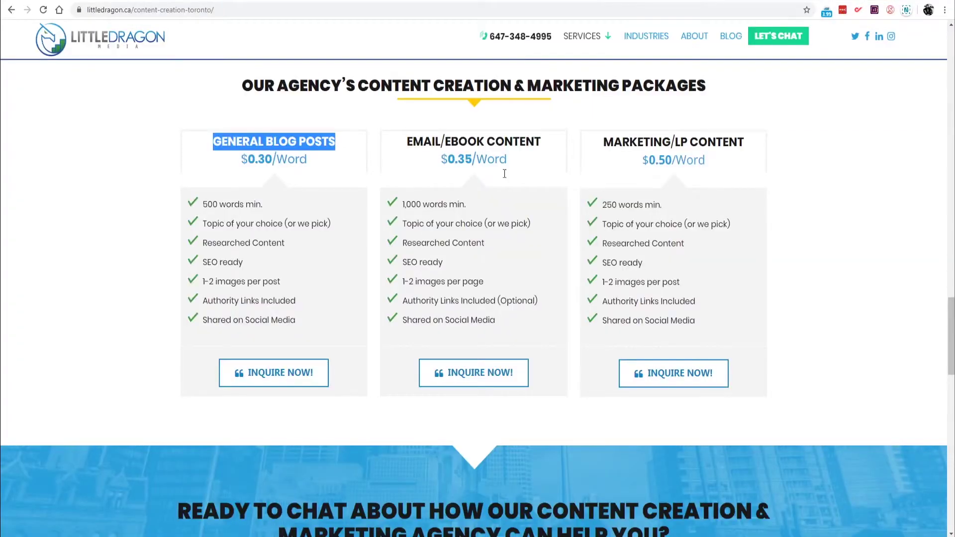
pyautogui.scroll(1, 507, 212)
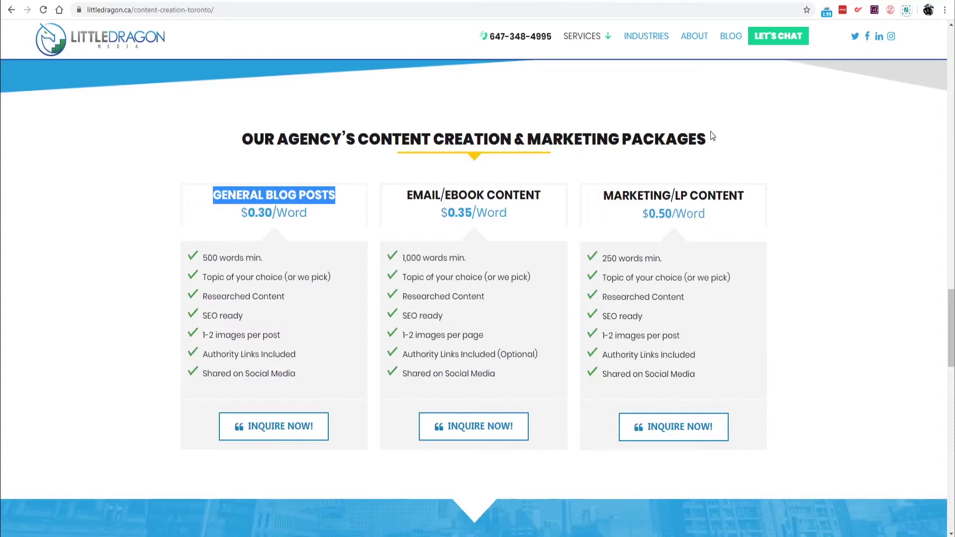
# - Paste 'OUR AGENCY'S CONTENT CREATION & MARKETING PACKAGES' as the section title
pyautogui.moveTo(709, 136); pyautogui.dragTo(92, 56)
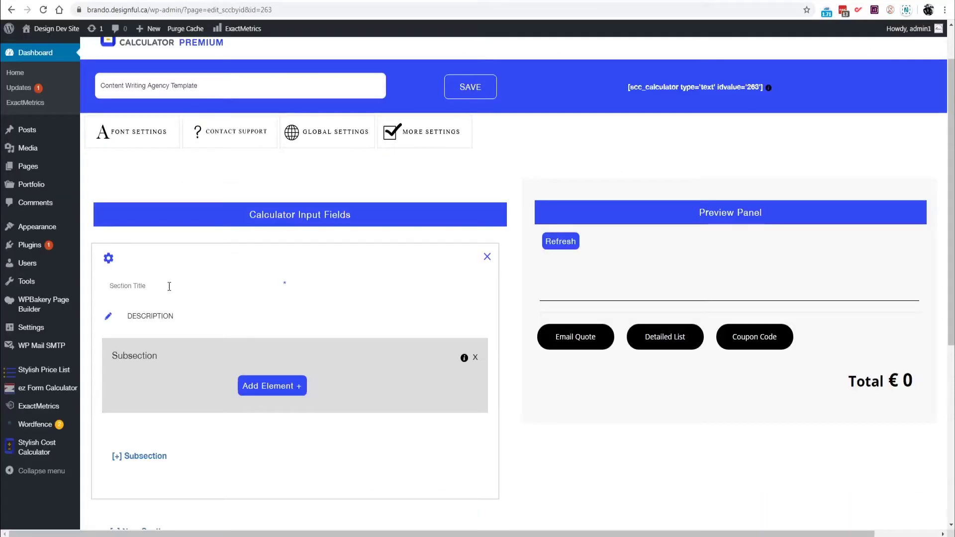
pyautogui.write('OUR AGENCY’S CONTENT CREATION & MARKETING PACKAGES')
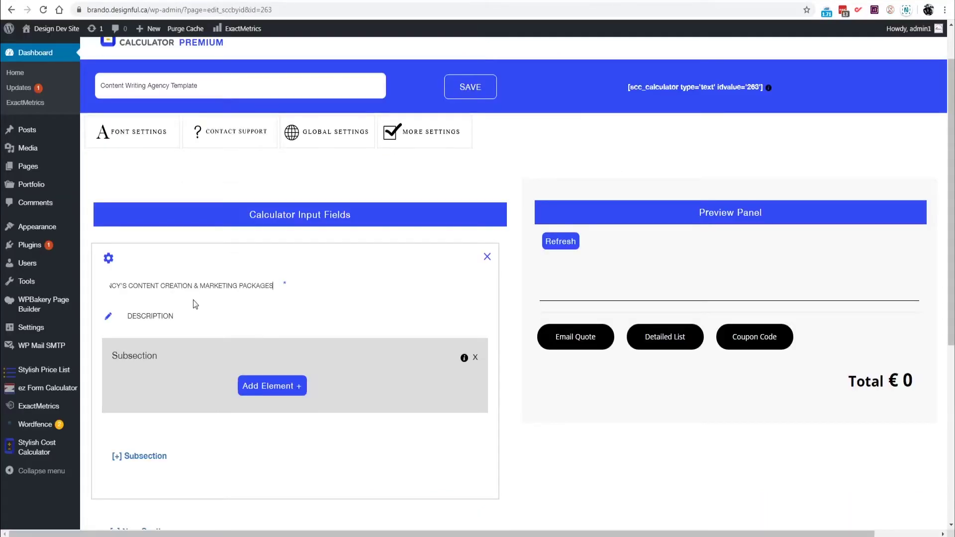
pyautogui.moveTo(275, 285); pyautogui.dragTo(94, 295)
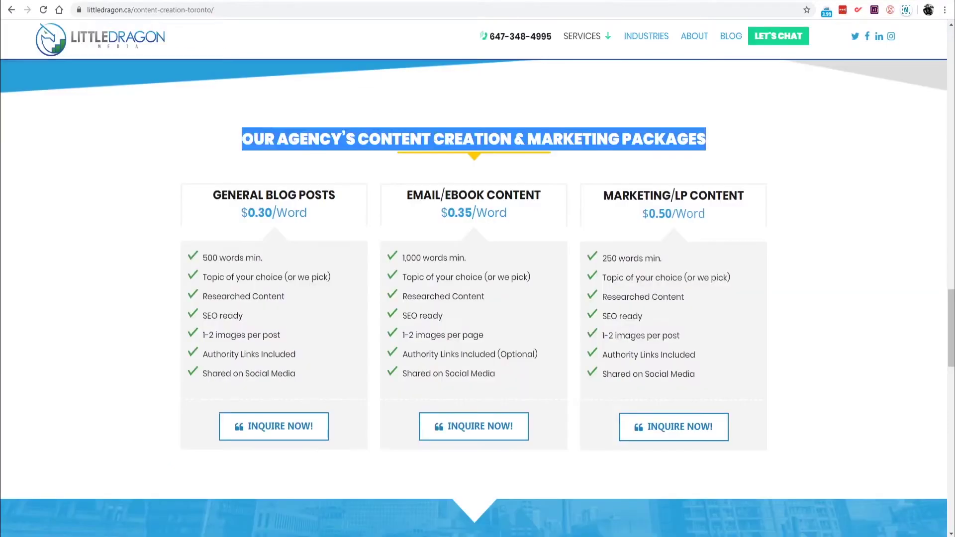
pyautogui.scroll(-5, 731, 209)
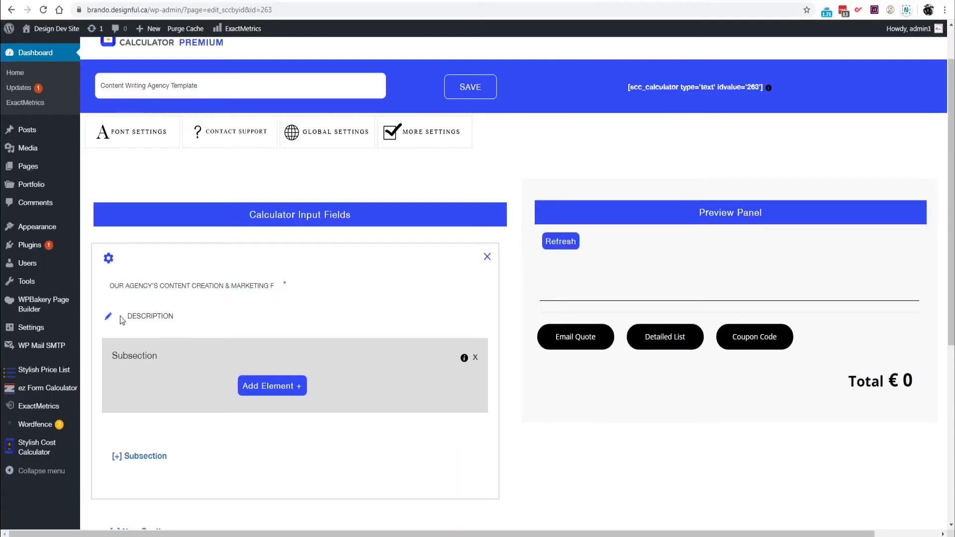
# - Give the section the description 'Please use the sliders below to get an accurate quote for the services that you need.'
pyautogui.click(159, 317)
pyautogui.write('Please use teh')
pyautogui.press('BackSpace')
pyautogui.press('BackSpace')
pyautogui.press('BackSpace')
pyautogui.write('he ')
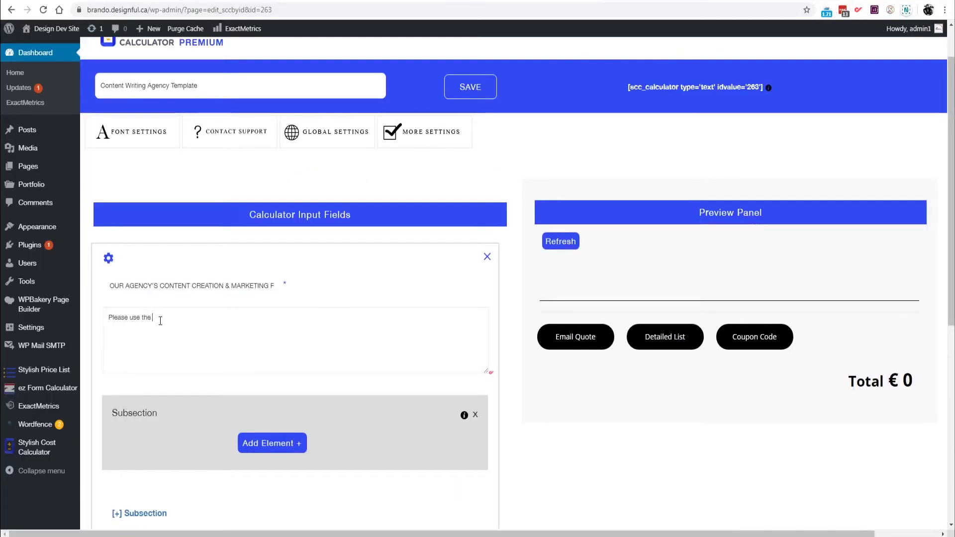
pyautogui.write('sliders below to get an accurate quote for the services that you need.')
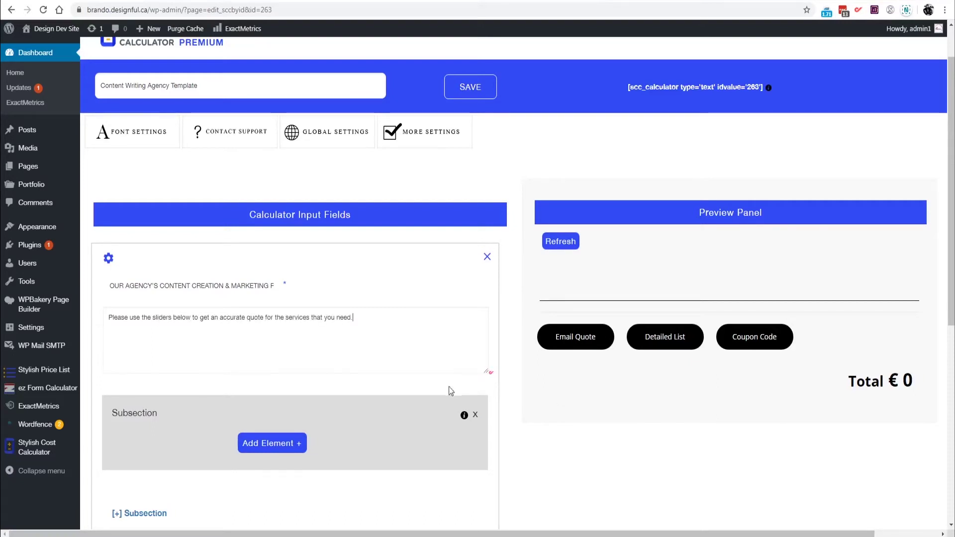
pyautogui.scroll(-1, 423, 389)
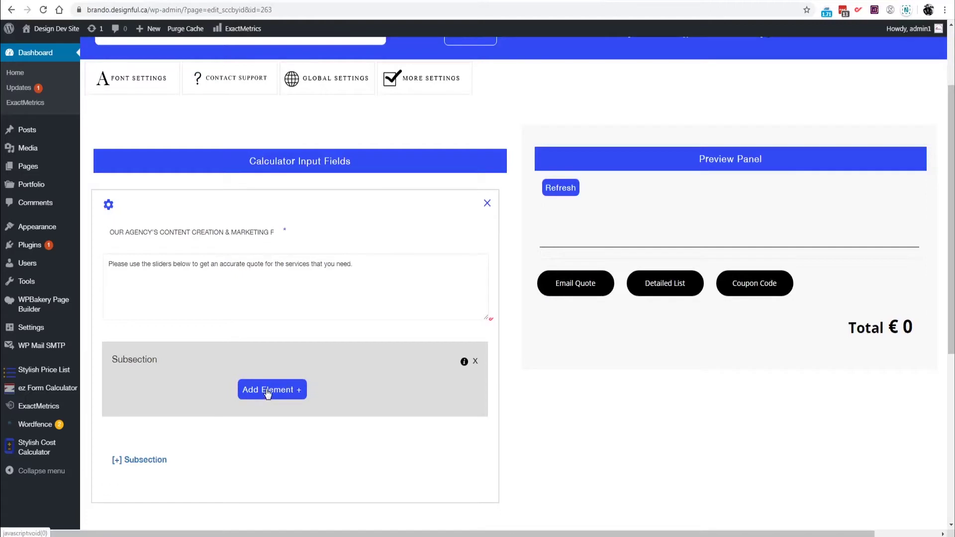
# - Add a Slider element to the subsection
pyautogui.scroll(-2, 273, 373)
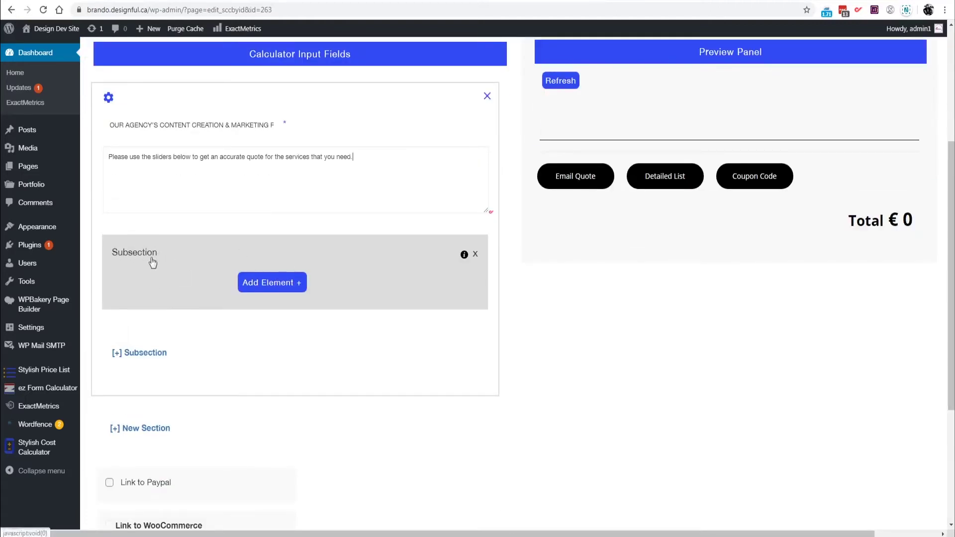
pyautogui.click(271, 288)
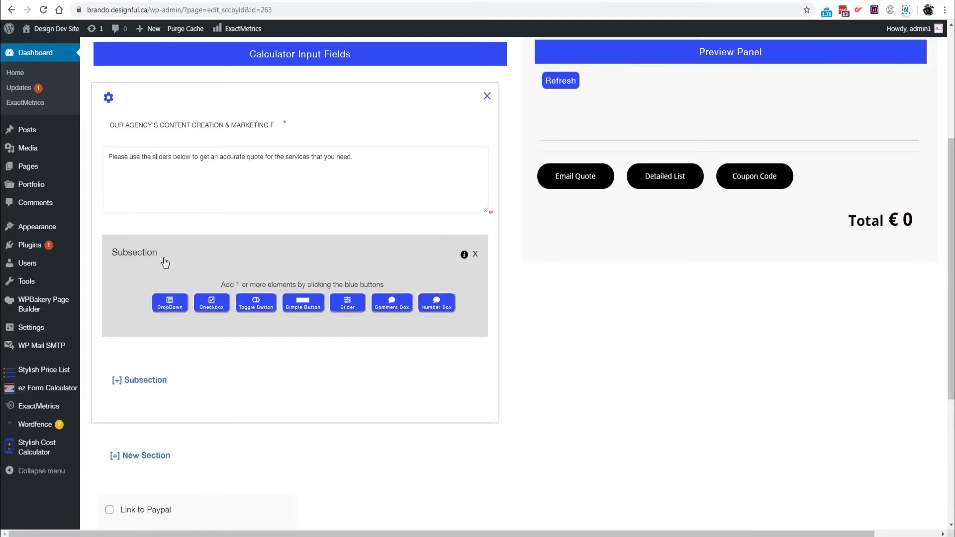
pyautogui.click(348, 308)
pyautogui.scroll(-1, 365, 371)
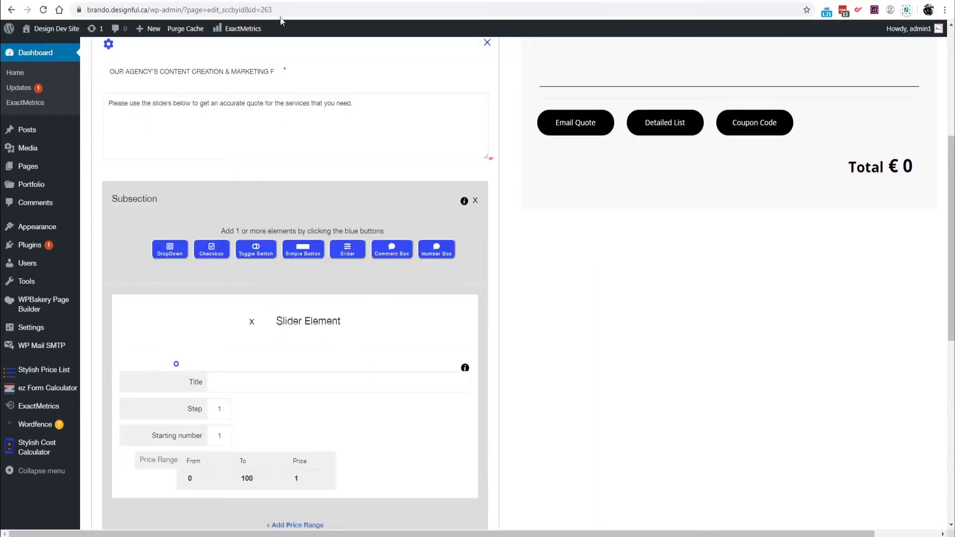
# - Copy GENERAL BLOG POSTS from the pricing page and paste it as the slider's title
pyautogui.hotkey('ctrl', 'Tab')
pyautogui.moveTo(335, 142); pyautogui.dragTo(195, 137)
pyautogui.hotkey('ctrl', 'c')
pyautogui.hotkey('ctrl', 'Tab')
pyautogui.click(246, 381)
pyautogui.hotkey('ctrl', 'v')
pyautogui.scroll(-2, 333, 375)
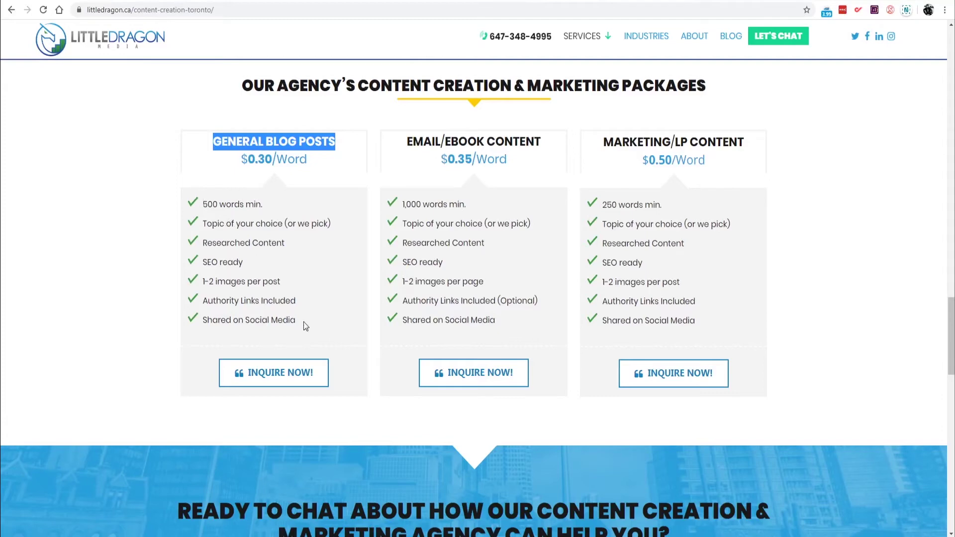
# - Copy the $0.30/Word price from the General Blog Posts card
pyautogui.moveTo(303, 321); pyautogui.dragTo(200, 205)
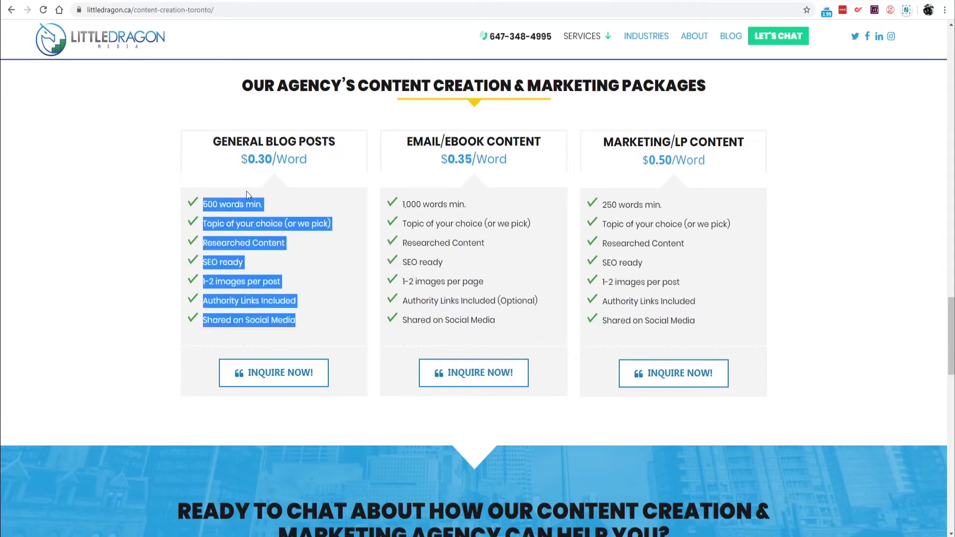
pyautogui.click(294, 205)
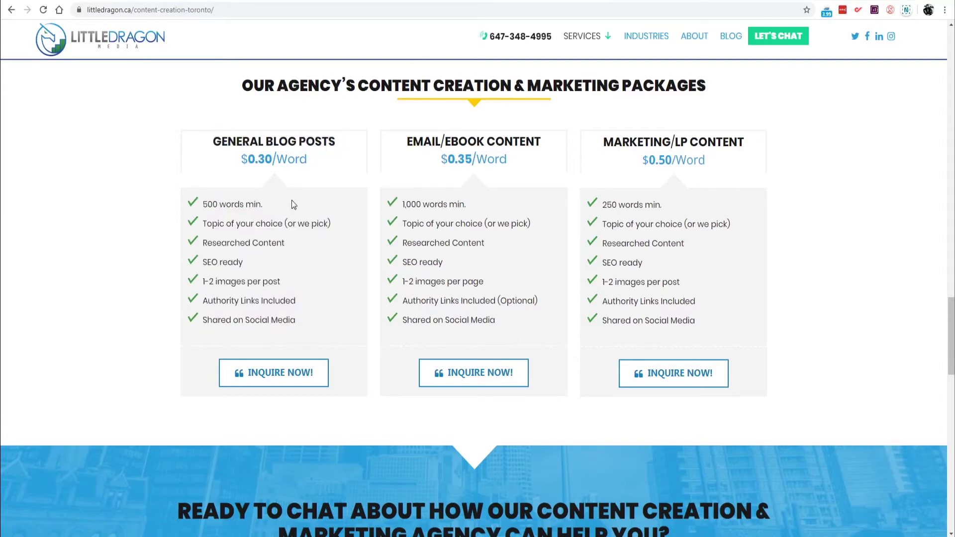
pyautogui.moveTo(241, 159); pyautogui.dragTo(315, 169)
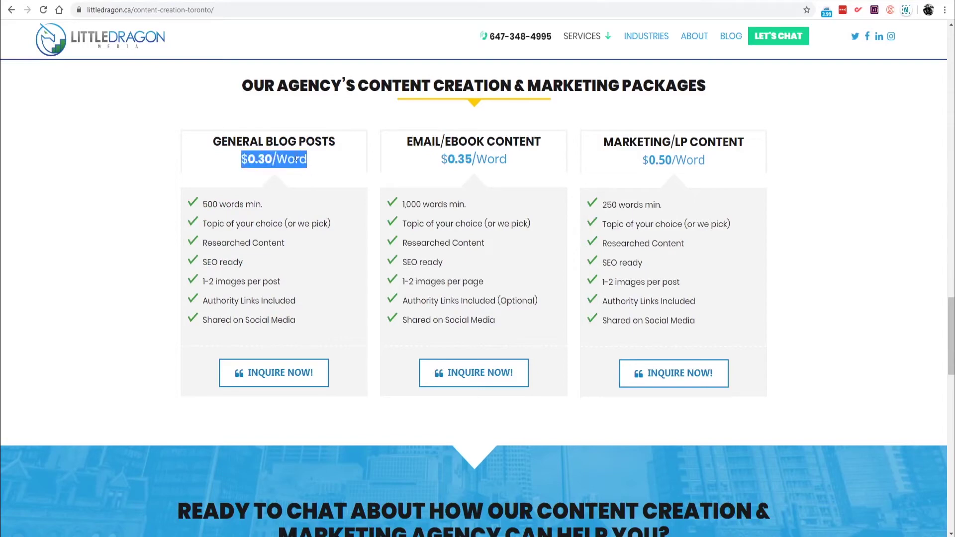
pyautogui.hotkey('ctrl', 'Tab')
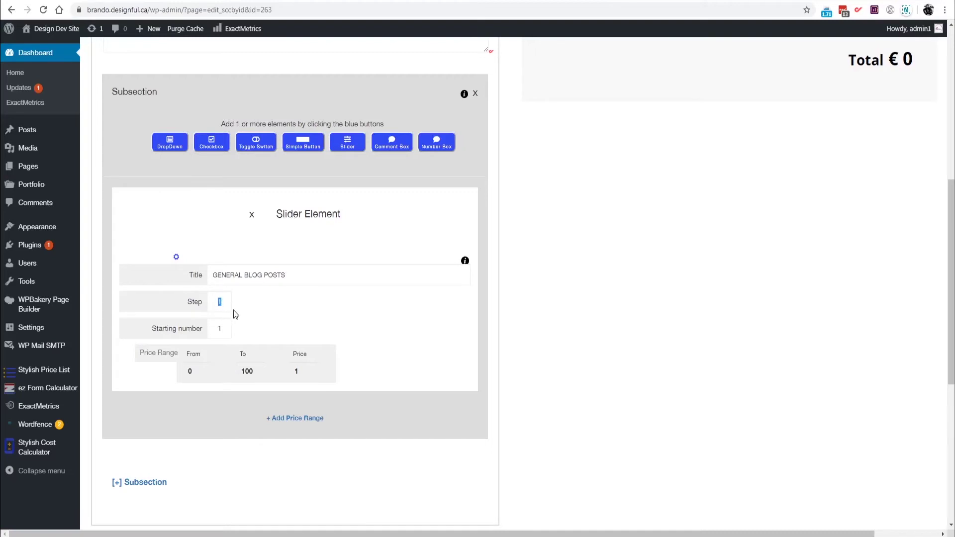
# - Select the slider's starting value and its upper range value of 100 for replacement
pyautogui.doubleClick(225, 328)
pyautogui.scroll(-1, 259, 365)
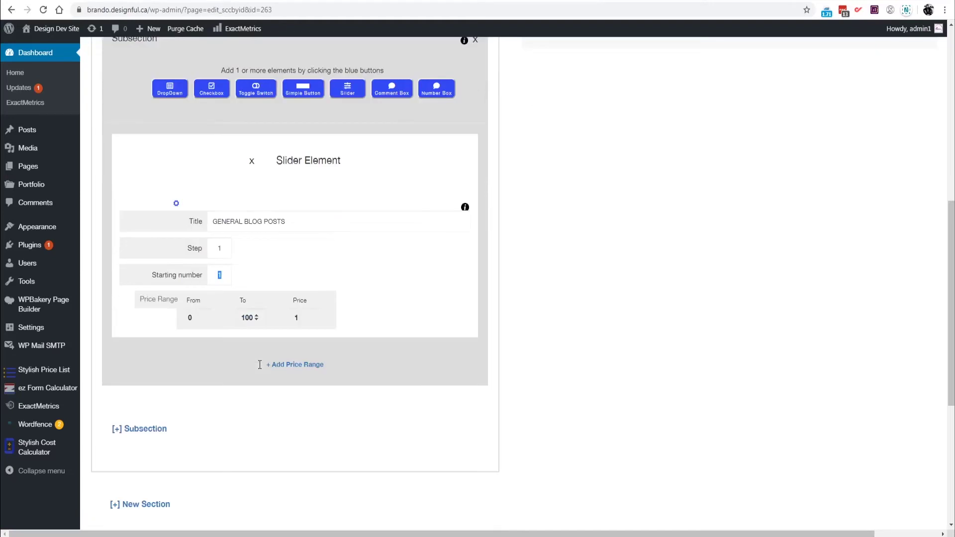
pyautogui.doubleClick(240, 318)
pyautogui.click(128, 1)
# - Set the GENERAL BLOG POSTS slider's price to 0.30 per word
pyautogui.click(71, 1)
pyautogui.write('0.30')
pyautogui.scroll(2, 242, 194)
pyautogui.scroll(6, 388, 128)
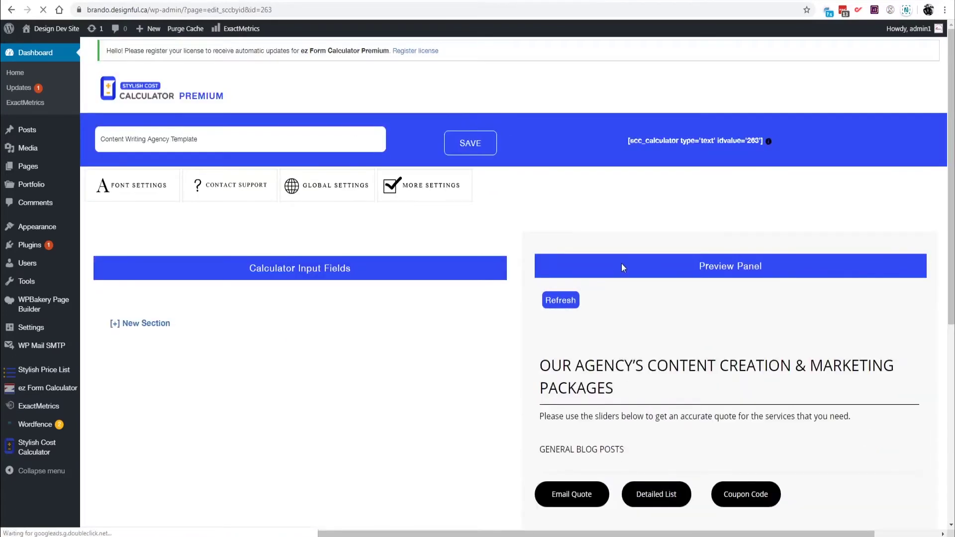
pyautogui.scroll(-3, 621, 264)
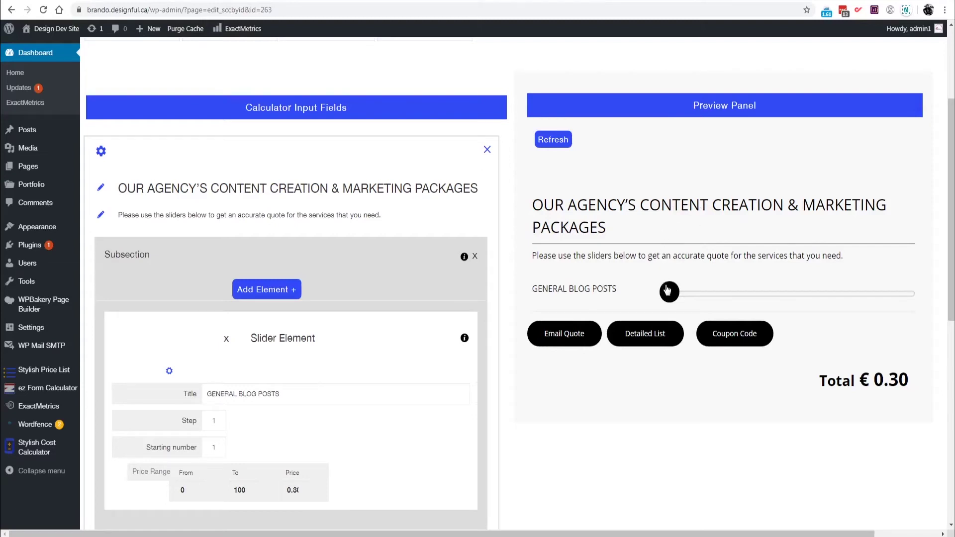
# - Drag the preview slider up and down, settling at 7182 words for a €2,154.60 total
pyautogui.moveTo(669, 293); pyautogui.dragTo(816, 299)
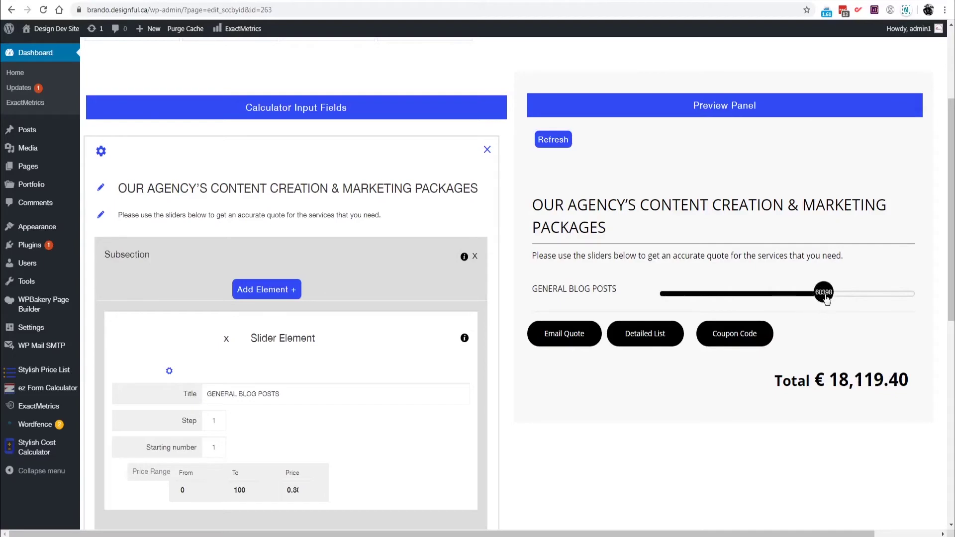
pyautogui.moveTo(826, 297); pyautogui.dragTo(686, 294)
pyautogui.scroll(-1, 643, 307)
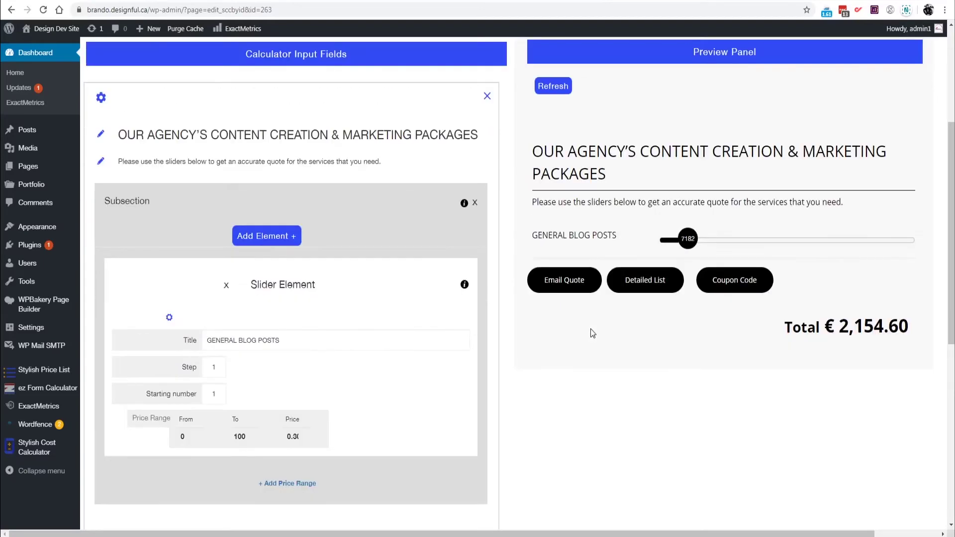
pyautogui.scroll(-1, 326, 356)
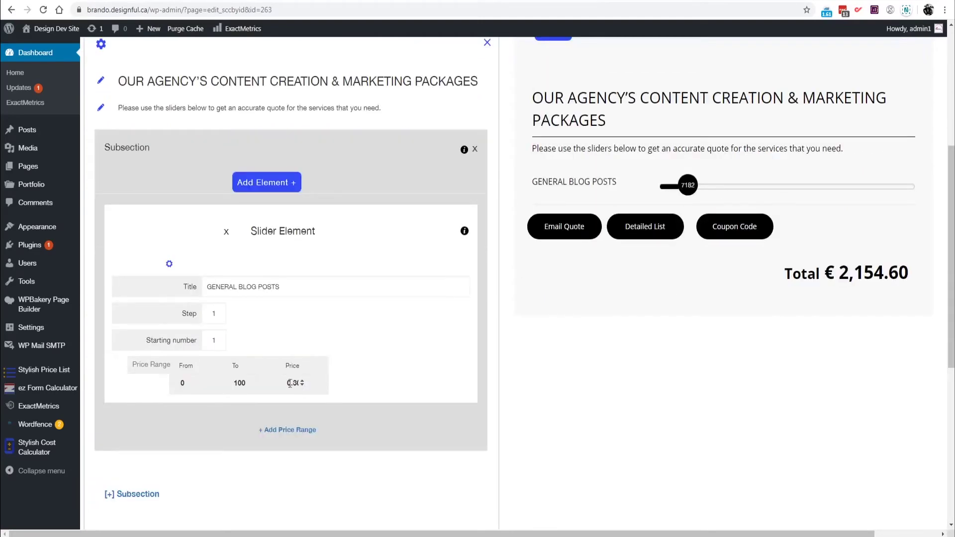
pyautogui.scroll(1, 285, 329)
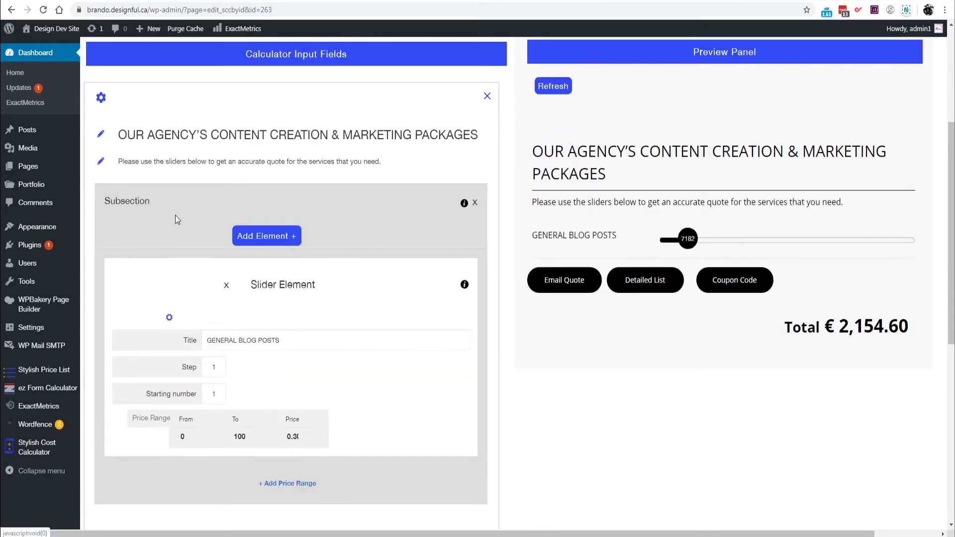
pyautogui.scroll(-1, 328, 249)
pyautogui.scroll(1, 319, 256)
# - Add a Number Box titled GENERAL BLOG POSTS with price 0.30
pyautogui.click(264, 236)
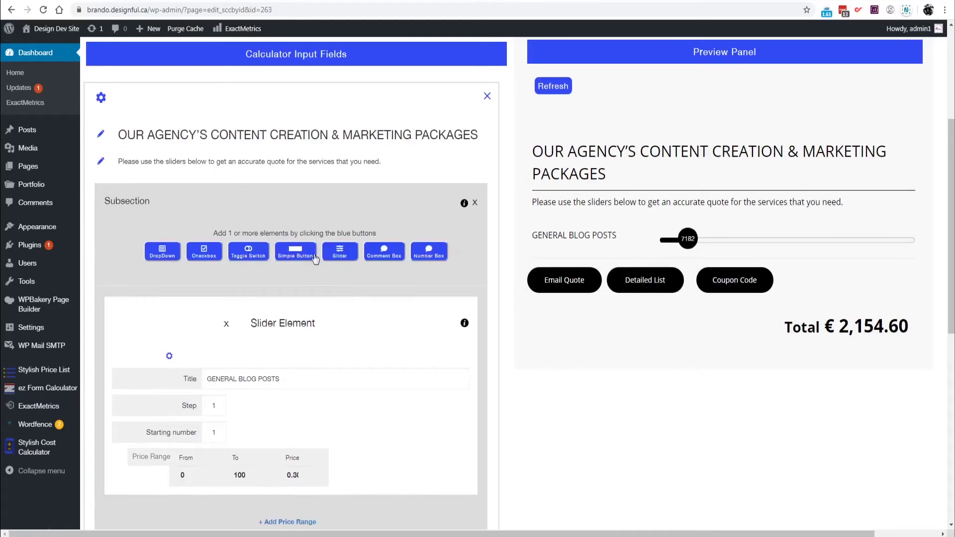
pyautogui.click(428, 252)
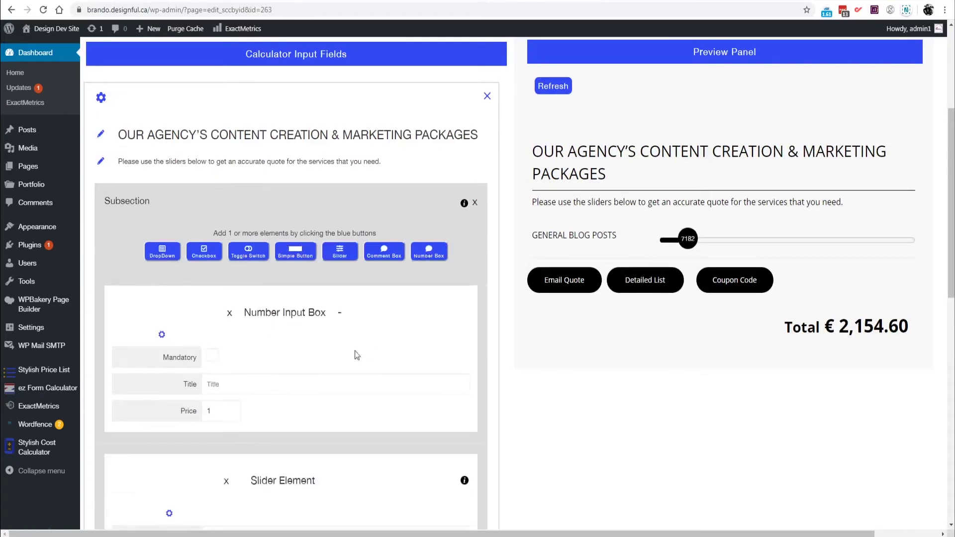
pyautogui.click(259, 384)
pyautogui.hotkey('ctrl', 'v')
pyautogui.write('0.3')
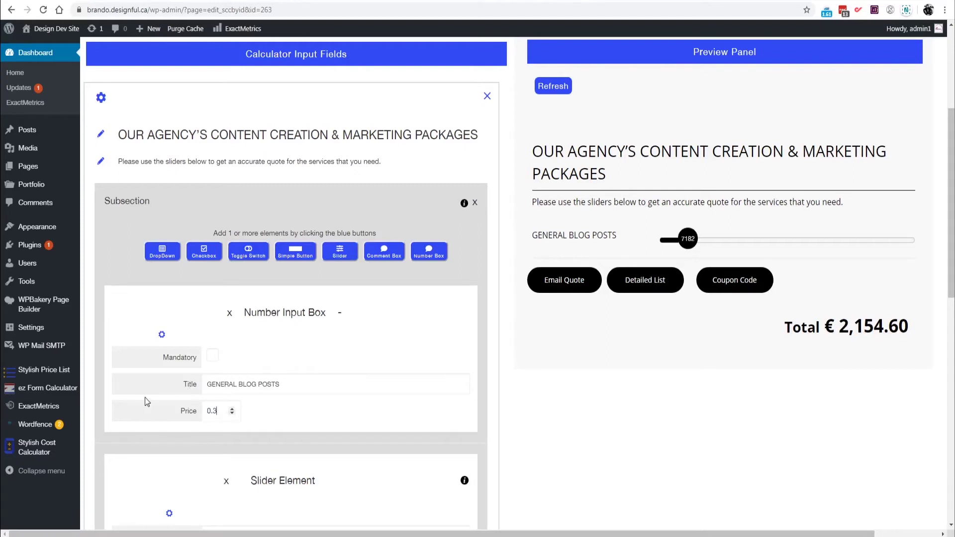
pyautogui.write('0')
# - Recheck the pricing page, adjust the price digit, and save the calculator
pyautogui.hotkey('alt', 'Tab')
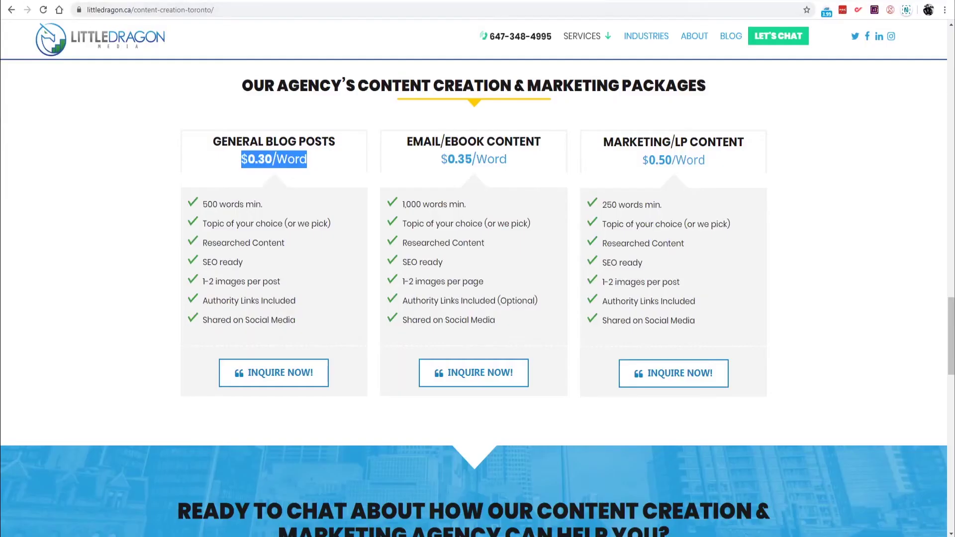
pyautogui.hotkey('alt', 'Tab')
pyautogui.press('BackSpace')
pyautogui.write('5')
pyautogui.scroll(3, 350, 325)
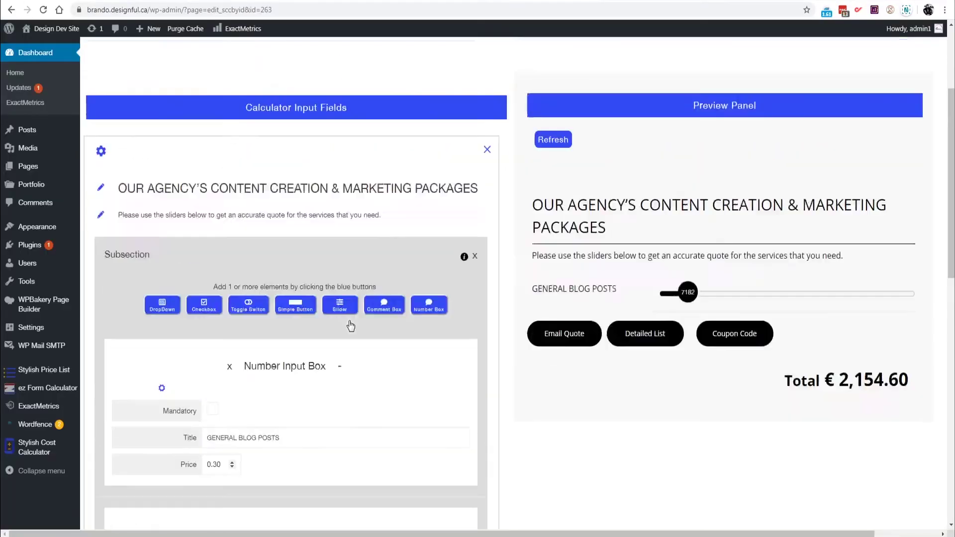
pyautogui.click(470, 90)
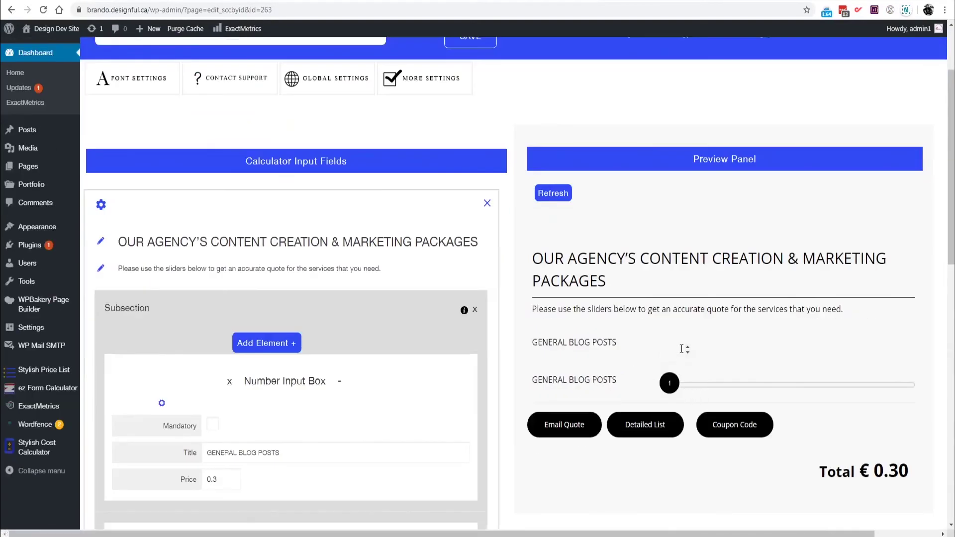
# - Enter 10000 words in the preview's blog posts box, giving a €3,000.30 total
pyautogui.click(682, 349)
pyautogui.write('10000')
pyautogui.click(790, 351)
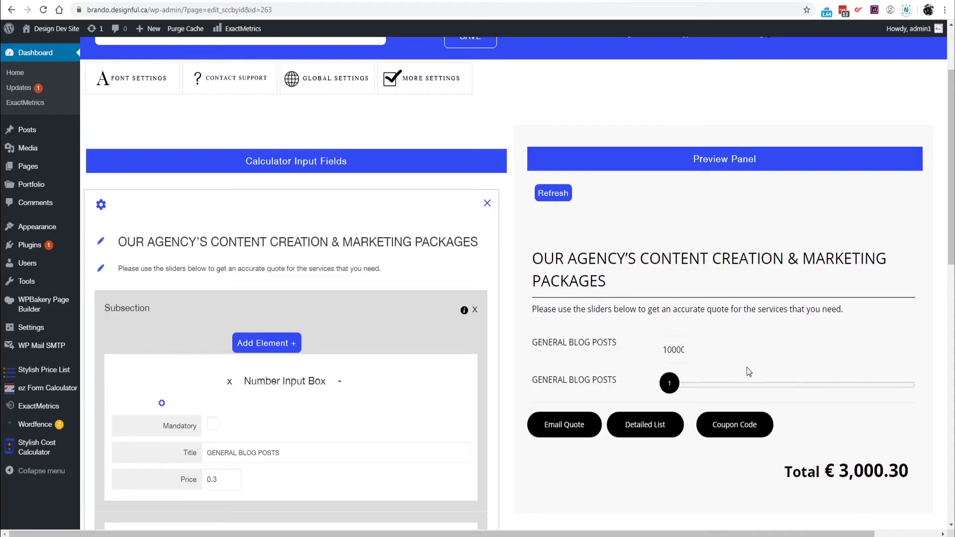
pyautogui.moveTo(840, 478); pyautogui.dragTo(909, 472)
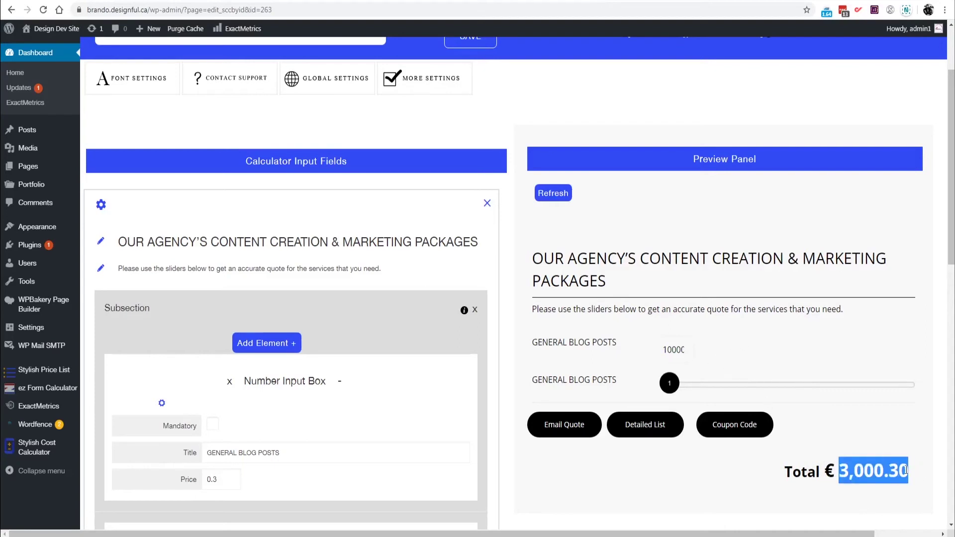
pyautogui.click(906, 470)
pyautogui.scroll(-1, 845, 452)
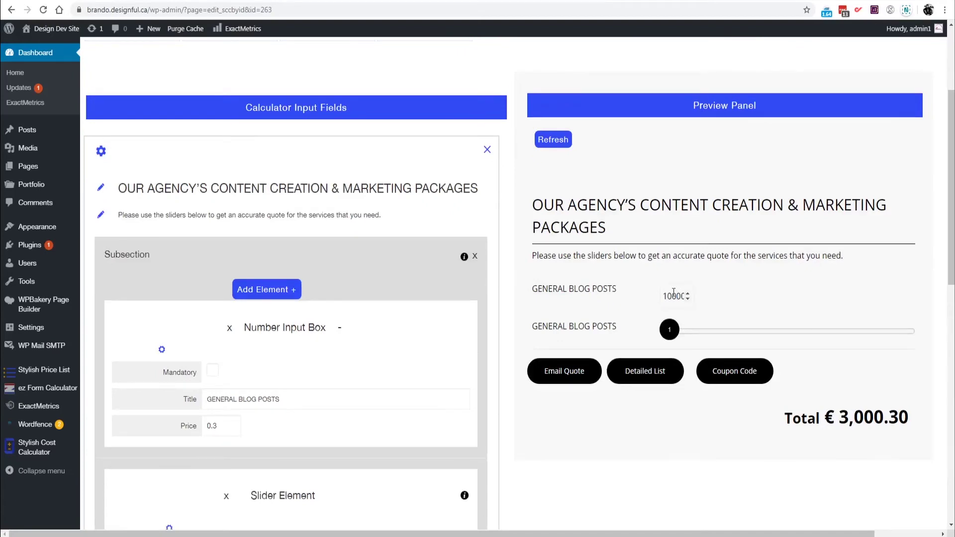
pyautogui.scroll(-2, 655, 353)
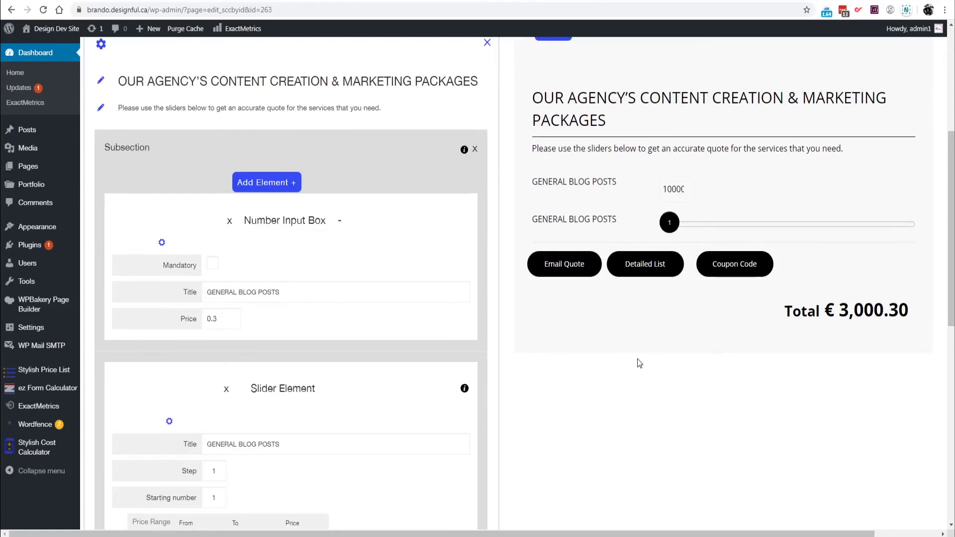
pyautogui.scroll(-1, 638, 363)
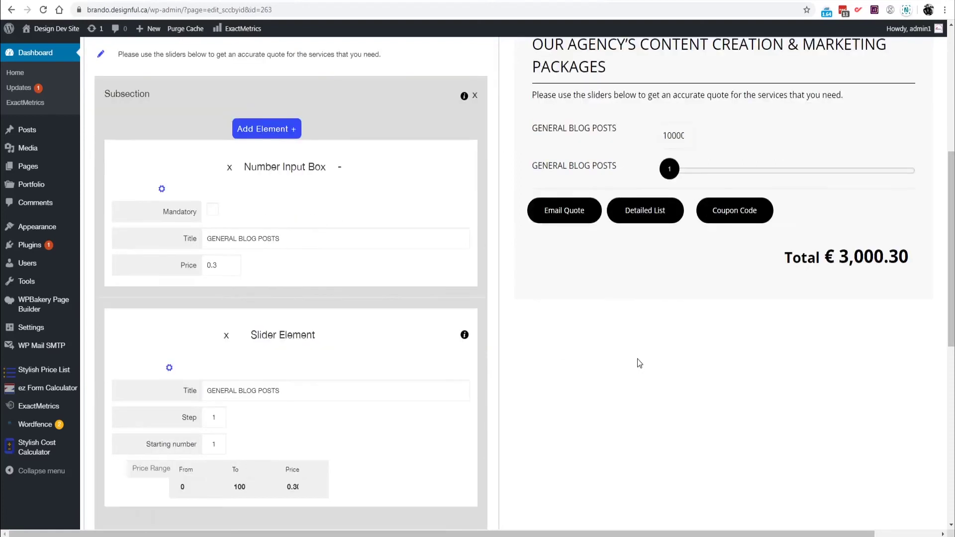
pyautogui.click(277, 129)
# - Delete the old slider and add an EMAIL/EBOOK CONTENT number box priced at 0.35
pyautogui.click(333, 150)
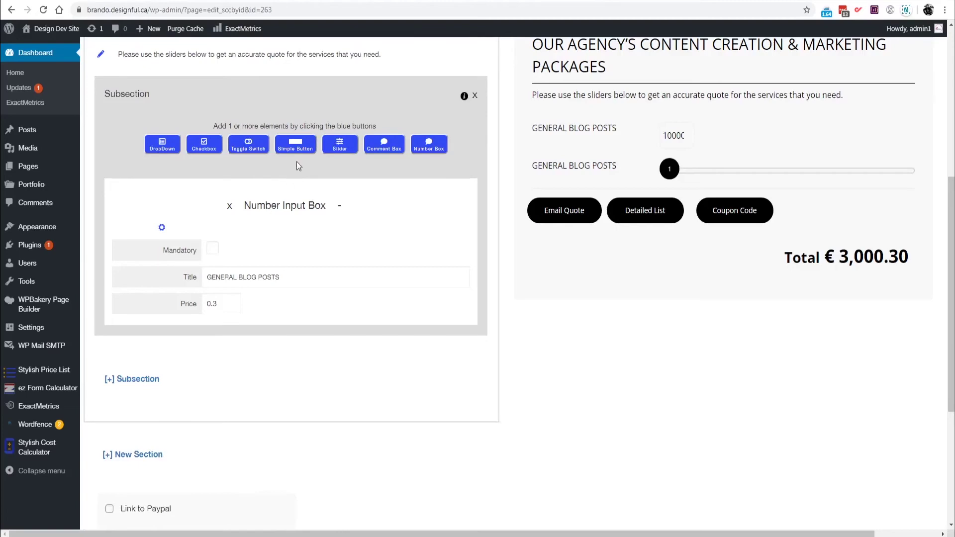
pyautogui.click(419, 147)
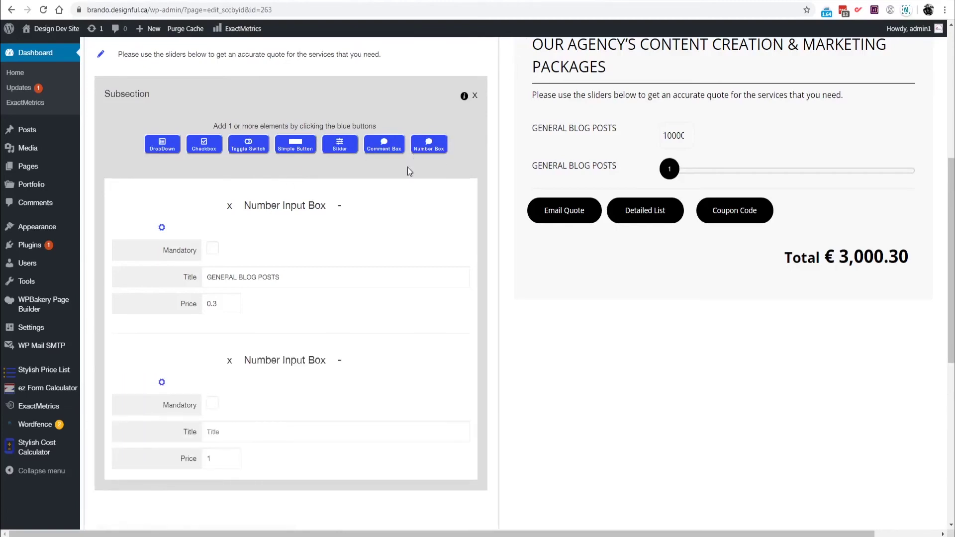
pyautogui.hotkey('ctrl', 'Tab')
pyautogui.moveTo(544, 142); pyautogui.dragTo(409, 150)
pyautogui.hotkey('ctrl', 'c')
pyautogui.hotkey('ctrl', 'Tab')
pyautogui.click(227, 431)
pyautogui.hotkey('ctrl', 'v')
pyautogui.hotkey('ctrl', 'Tab')
# - Add a third number box titled MARKETING/LP CONTENT and enter its per-word price
pyautogui.hotkey('ctrl', 'Tab')
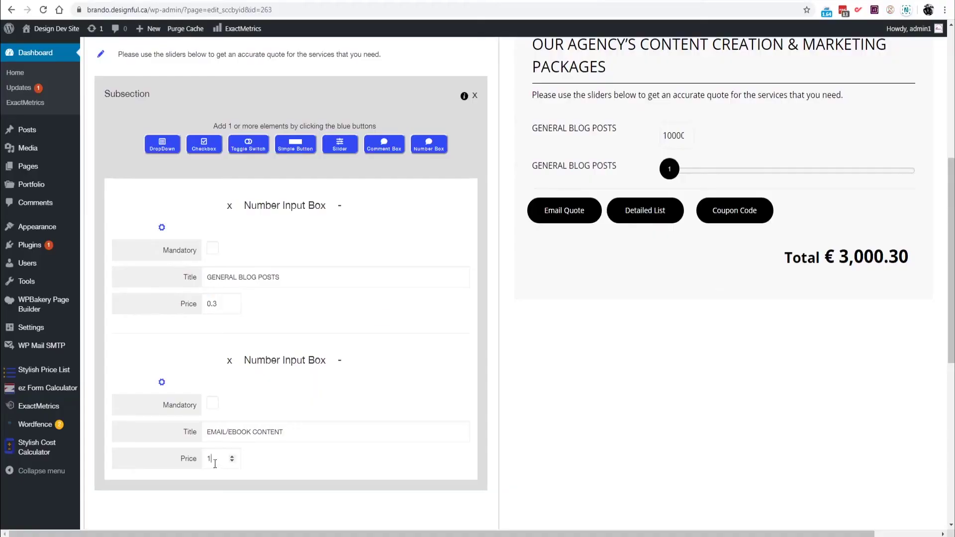
pyautogui.doubleClick(208, 458)
pyautogui.write('0.35')
pyautogui.scroll(5, 348, 343)
pyautogui.hotkey('ctrl', 'Tab')
pyautogui.moveTo(744, 143); pyautogui.dragTo(603, 146)
pyautogui.hotkey('ctrl', 'c')
pyautogui.hotkey('ctrl', 'Tab')
pyautogui.hotkey('ctrl', 'Tab')
pyautogui.hotkey('ctrl', 'Tab')
pyautogui.scroll(-4, 432, 150)
pyautogui.click(431, 145)
pyautogui.scroll(-3, 433, 151)
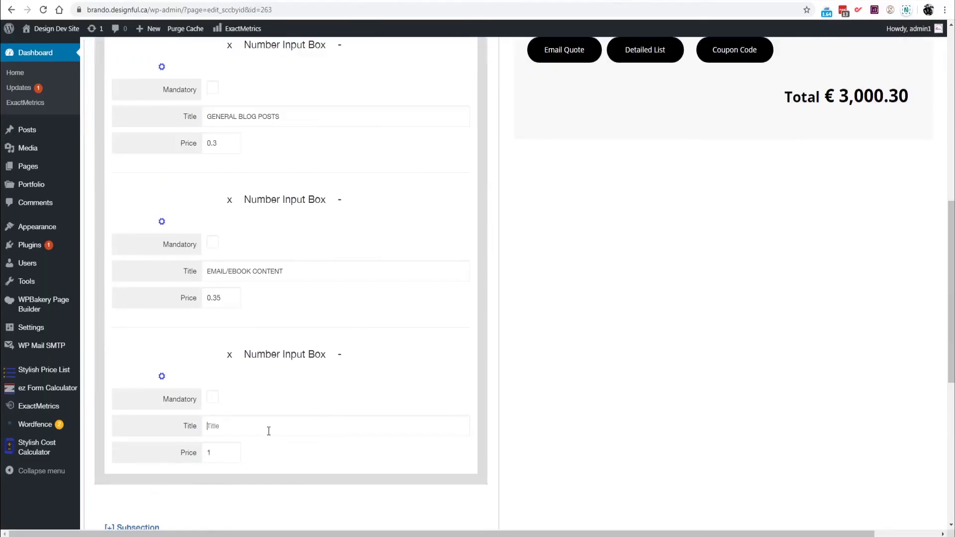
pyautogui.click(269, 426)
pyautogui.hotkey('ctrl', 'v')
pyautogui.doubleClick(209, 452)
pyautogui.write('0.0')
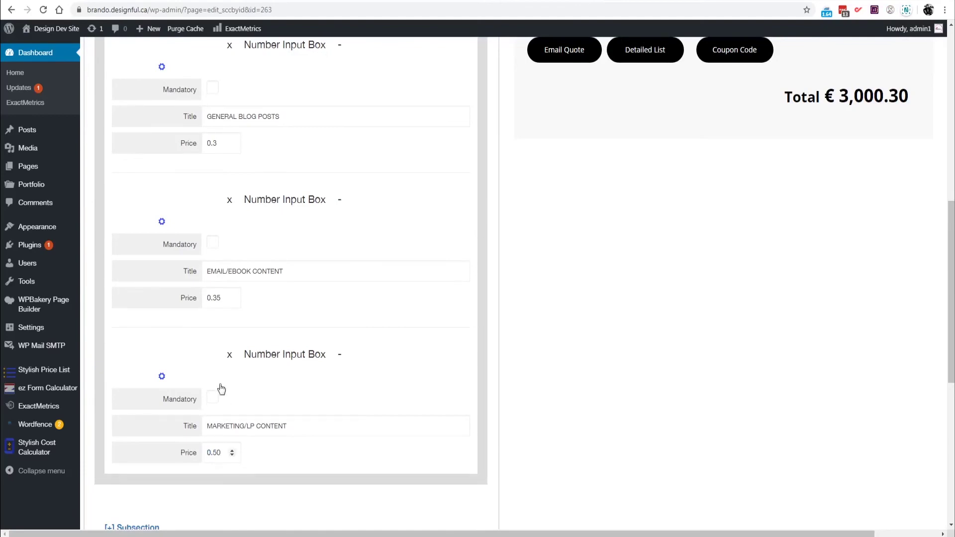
# - Save the calculator so the preview lists all three number inputs
pyautogui.scroll(1, 268, 361)
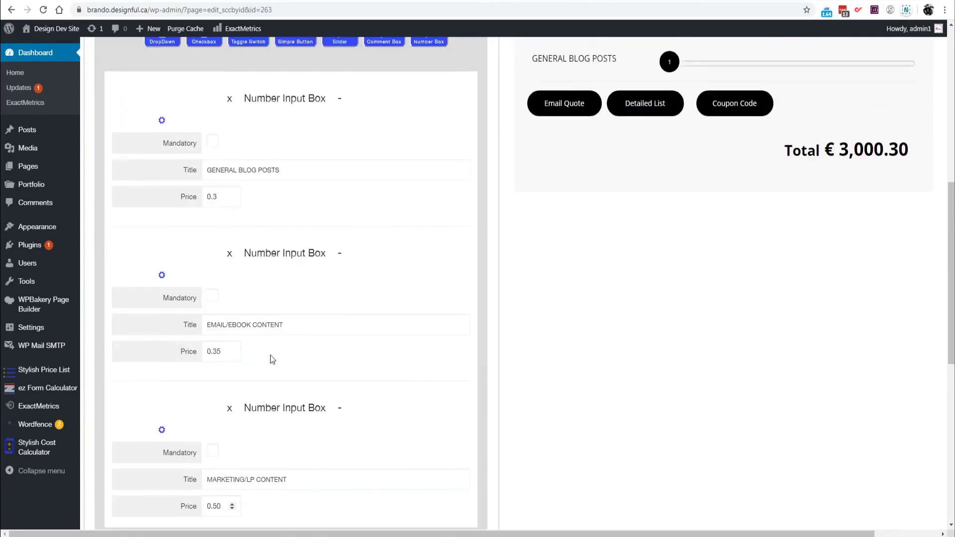
pyautogui.scroll(-2, 240, 399)
pyautogui.scroll(2, 298, 405)
pyautogui.scroll(9, 332, 409)
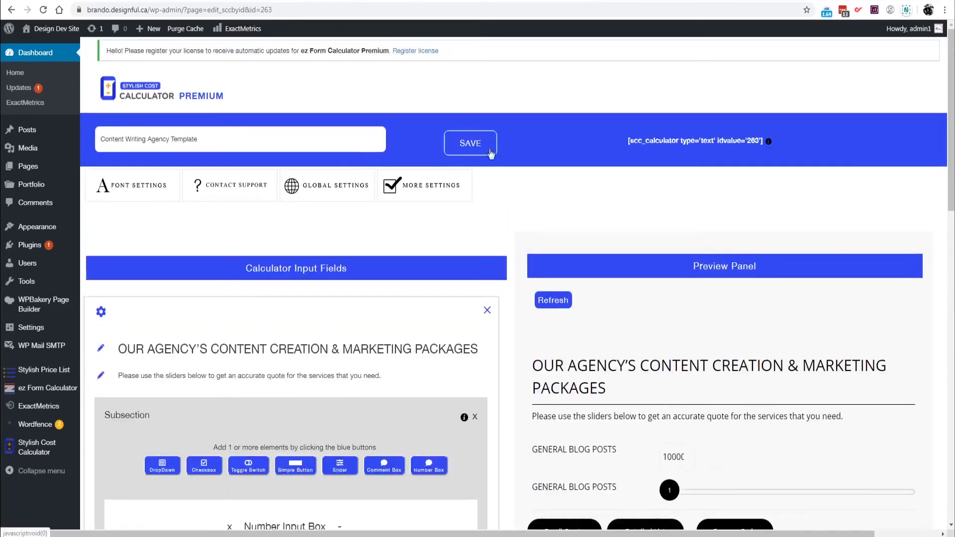
pyautogui.click(470, 144)
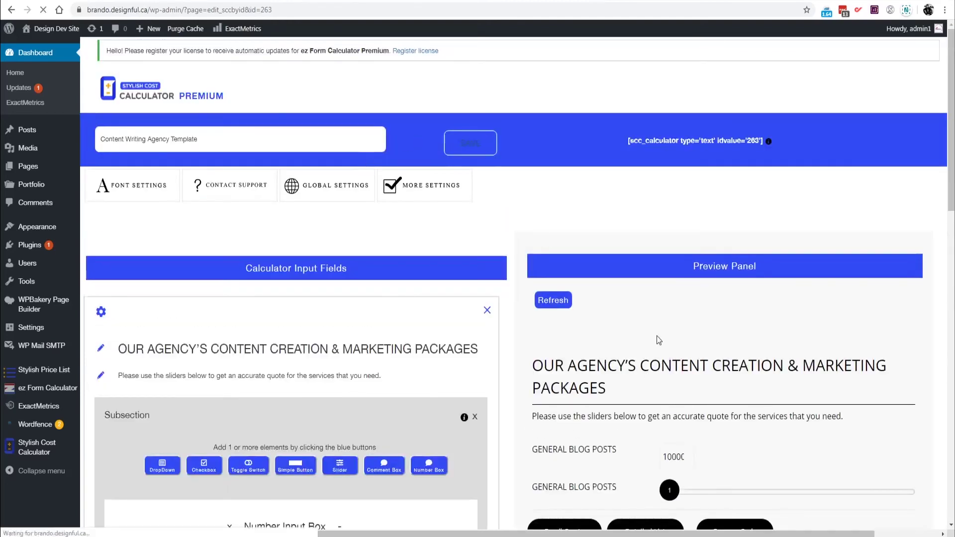
pyautogui.scroll(-2, 656, 335)
pyautogui.scroll(-1, 686, 368)
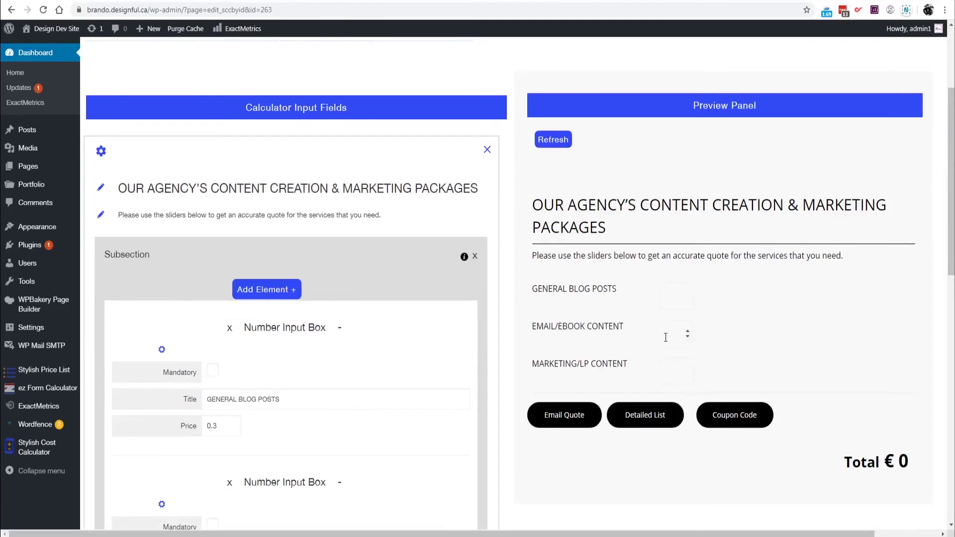
# - Copy the three package details block from the littledragon.ca pricing page
pyautogui.moveTo(530, 259); pyautogui.dragTo(862, 262)
pyautogui.hotkey('ctrl', 'Tab')
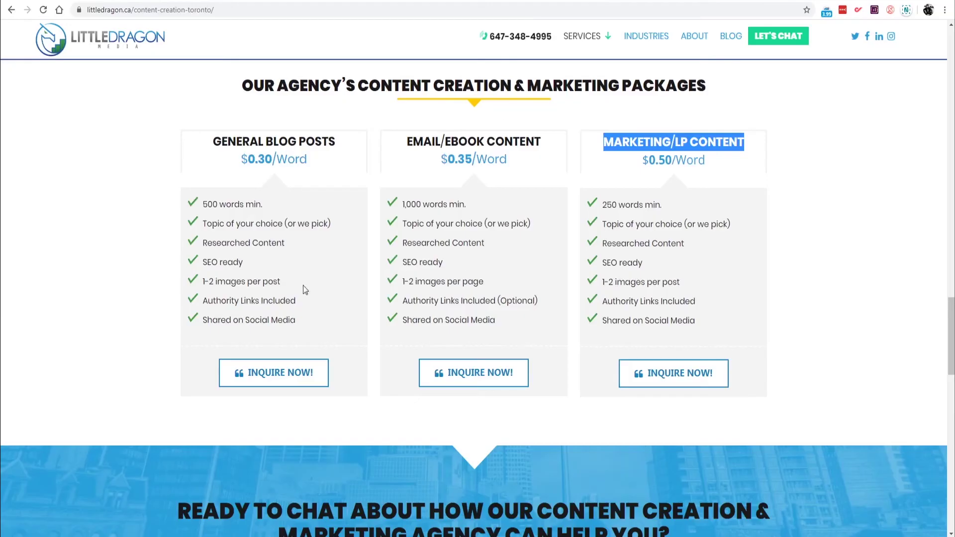
pyautogui.moveTo(212, 141); pyautogui.dragTo(311, 341)
pyautogui.hotkey('ctrl', 'Tab')
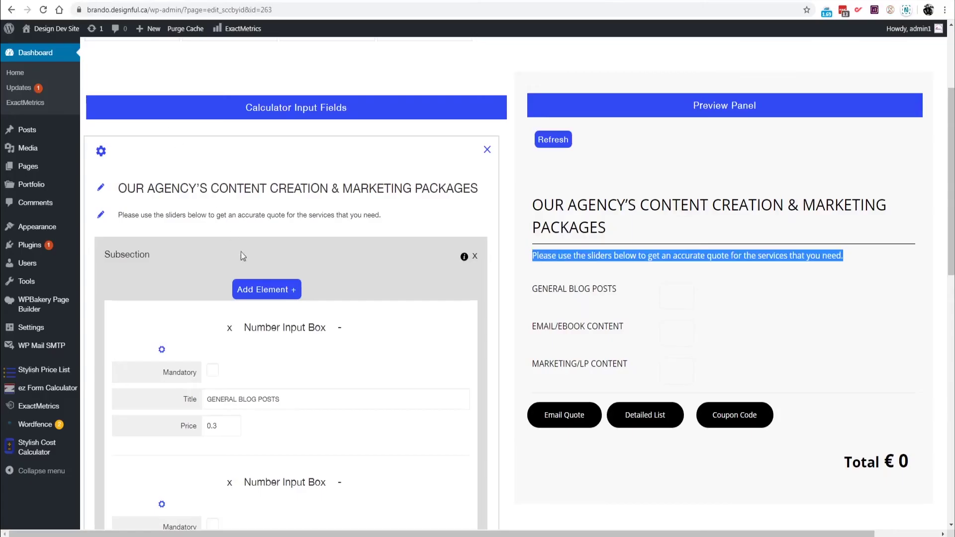
pyautogui.scroll(-1, 266, 289)
# - Replace the calculator description with the pasted package details HTML
pyautogui.click(101, 161)
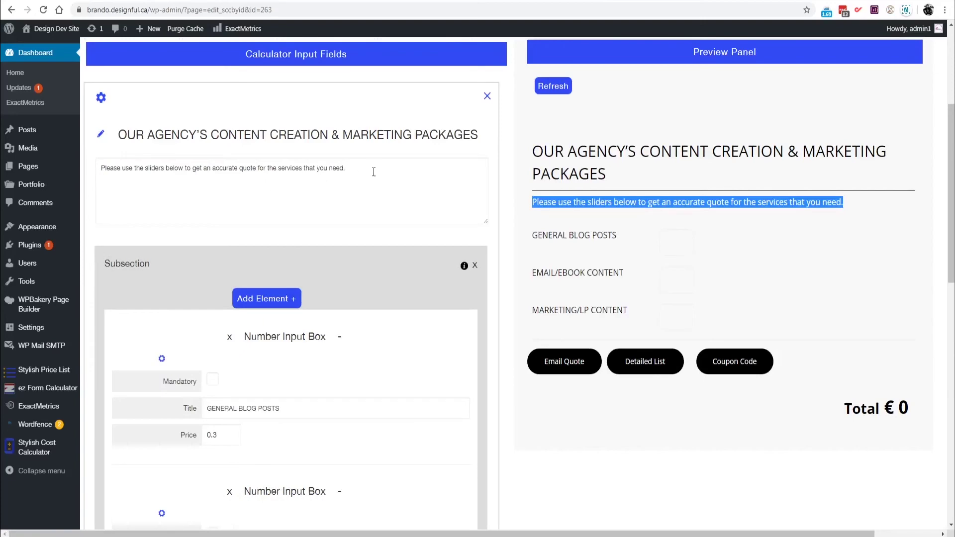
pyautogui.moveTo(373, 171); pyautogui.dragTo(30, 149)
pyautogui.hotkey('ctrl', 'v')
pyautogui.scroll(1, 203, 184)
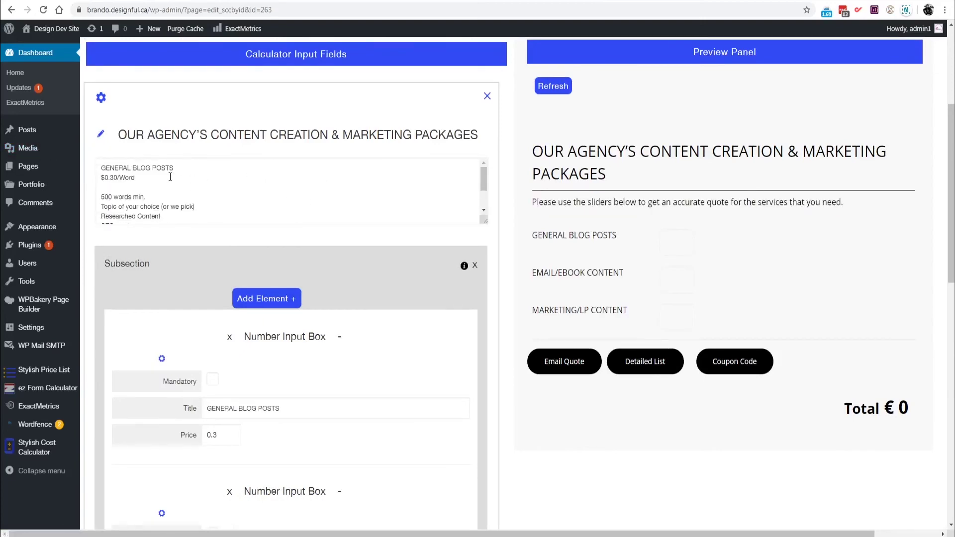
pyautogui.moveTo(609, 177); pyautogui.dragTo(532, 149)
pyautogui.scroll(-1, 693, 263)
pyautogui.scroll(-6, 624, 158)
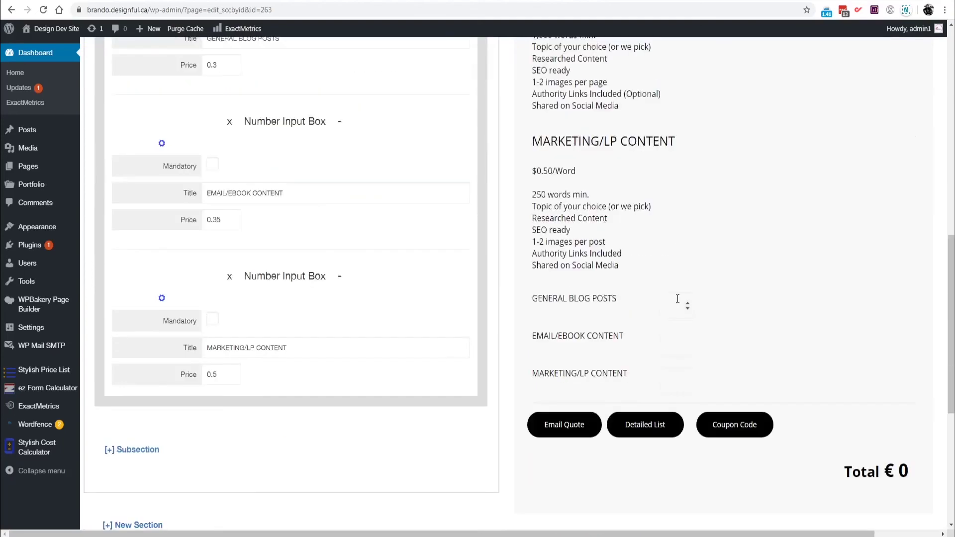
pyautogui.scroll(6, 633, 268)
pyautogui.scroll(-1, 411, 145)
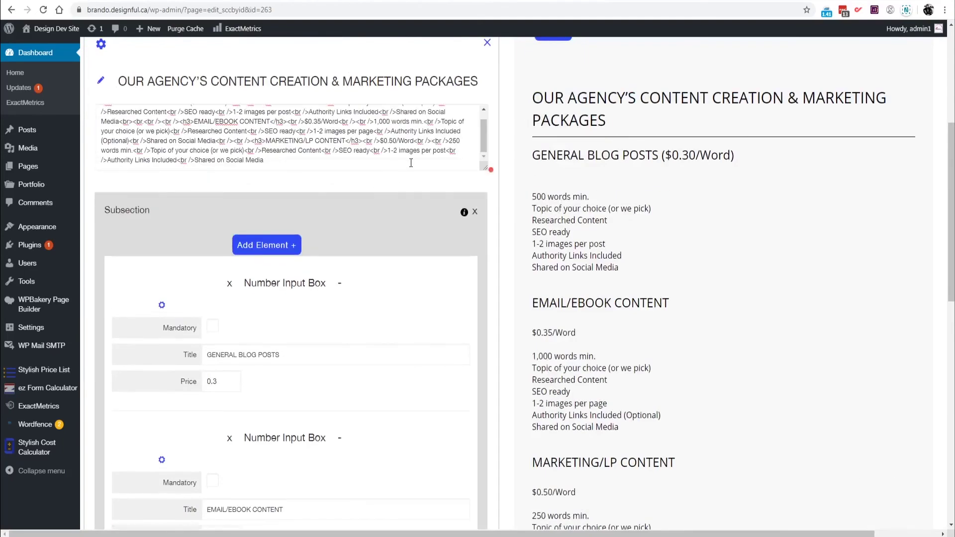
# - Append '<br><br><b>Please enter the amount of words that you need for each of the different services offered'
pyautogui.click(410, 163)
pyautogui.write('<br><br><b>Please enter teh')
pyautogui.write('amount of words that you need for each of the differetn')
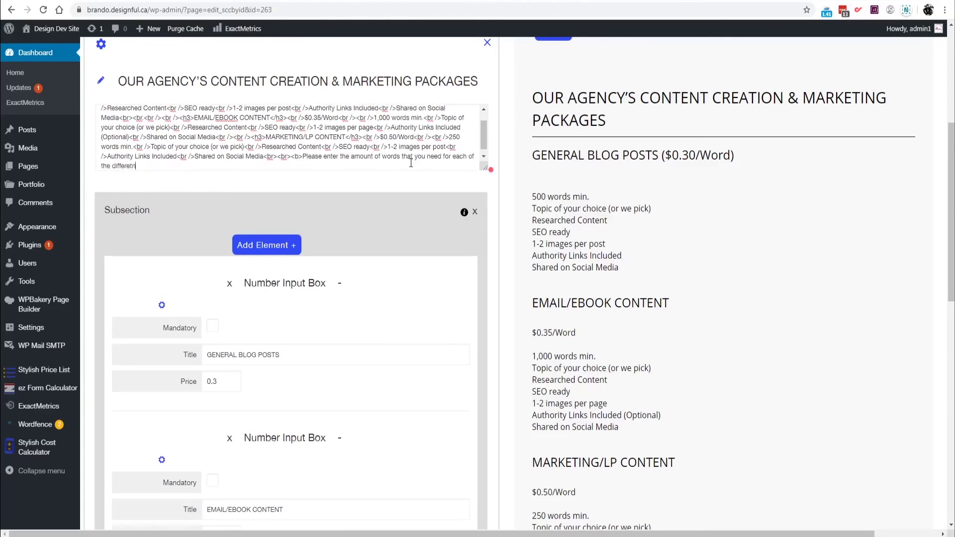
pyautogui.write(' servi')
pyautogui.press('BackSpace')
pyautogui.press('BackSpace')
pyautogui.press('BackSpace')
pyautogui.press('BackSpace')
pyautogui.press('BackSpace')
pyautogui.write('services offered')
pyautogui.scroll(3, 271, 149)
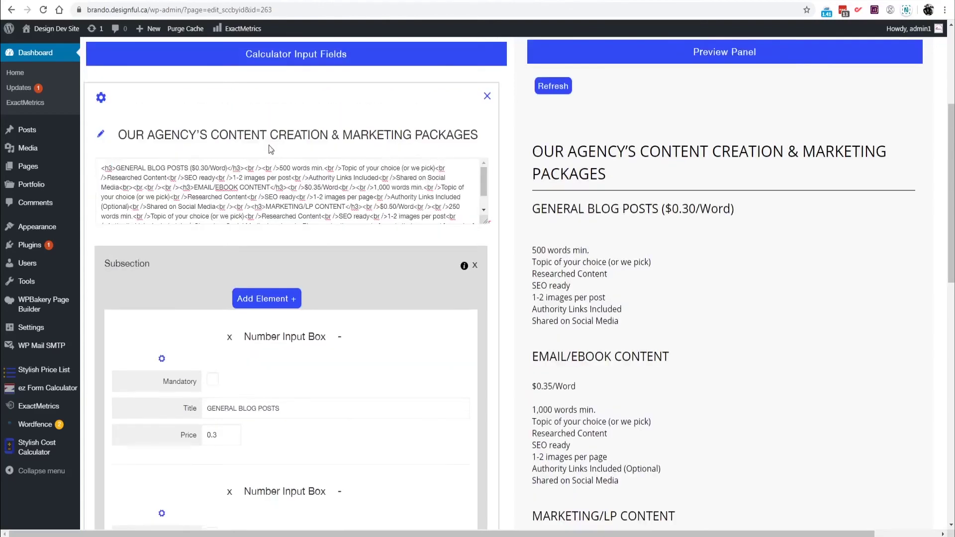
pyautogui.scroll(-1, 381, 205)
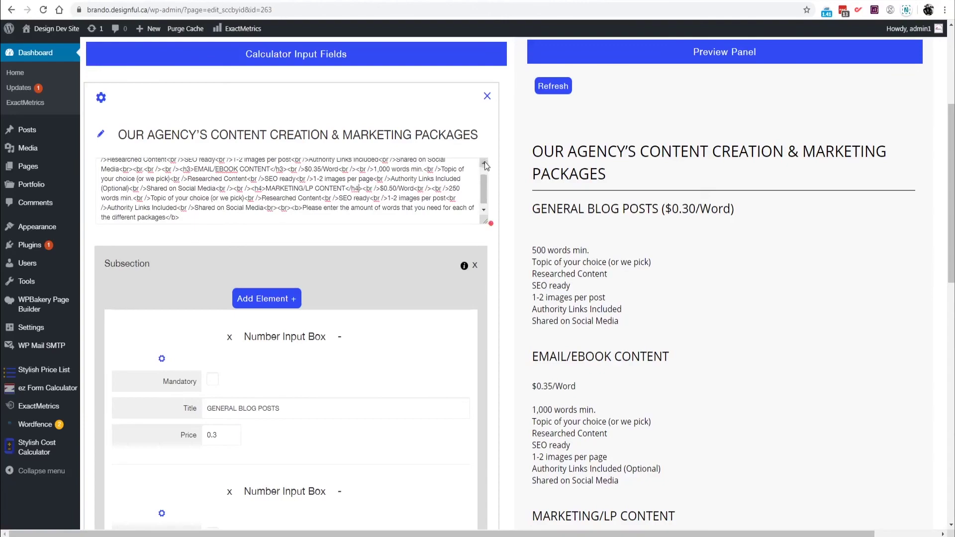
# - Change the EMAIL/EBOOK heading tag from h3 to h4
pyautogui.click(190, 169)
pyautogui.press('BackSpace')
pyautogui.write('4')
pyautogui.scroll(1, 278, 189)
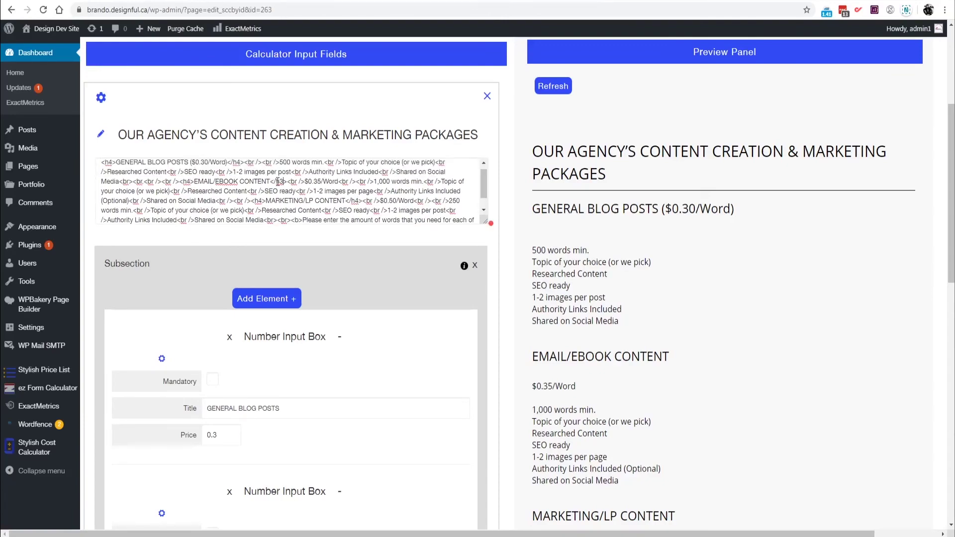
pyautogui.scroll(3, 492, 276)
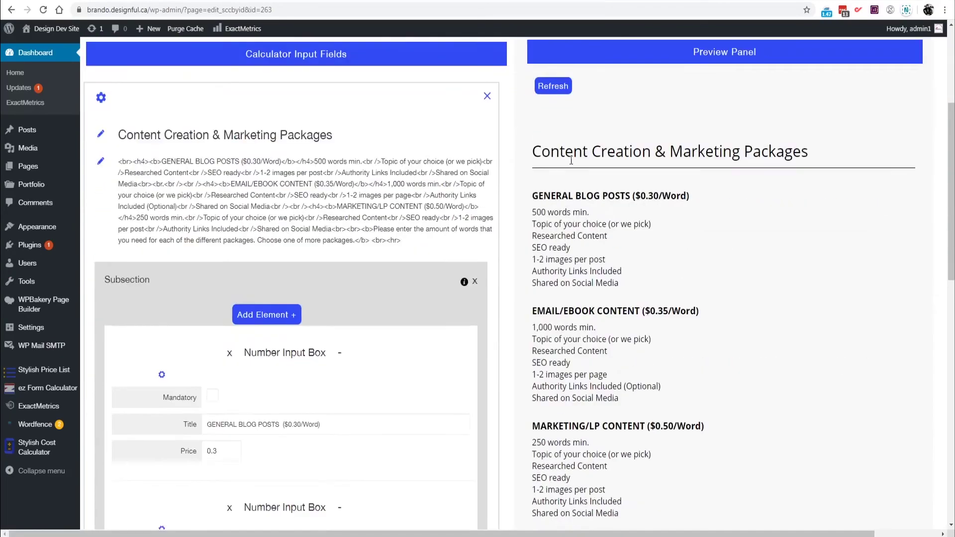
pyautogui.scroll(-6, 611, 261)
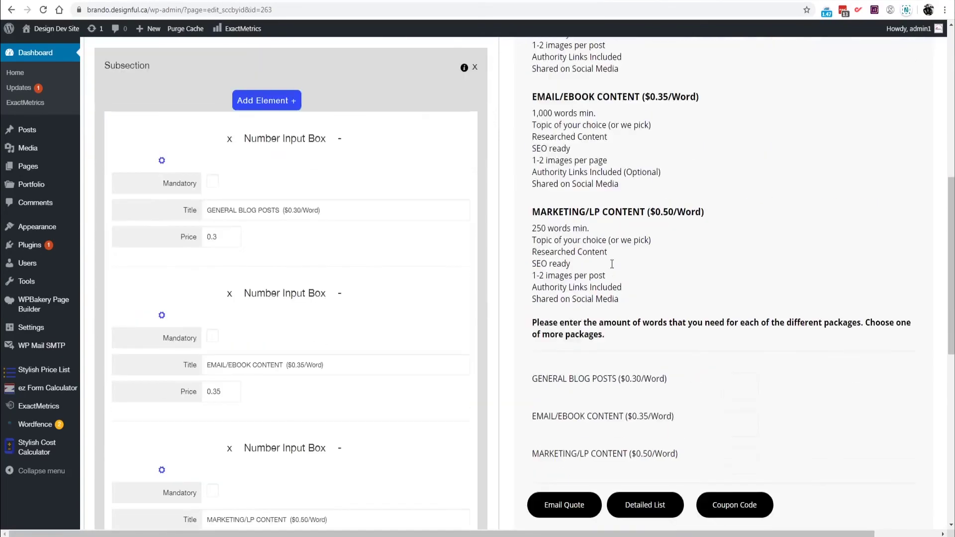
pyautogui.scroll(-1, 611, 263)
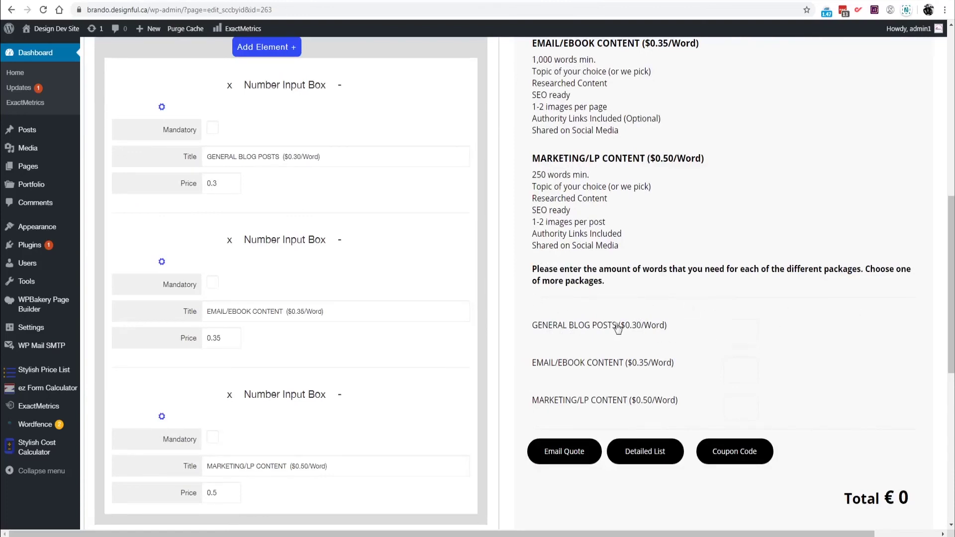
pyautogui.click(161, 262)
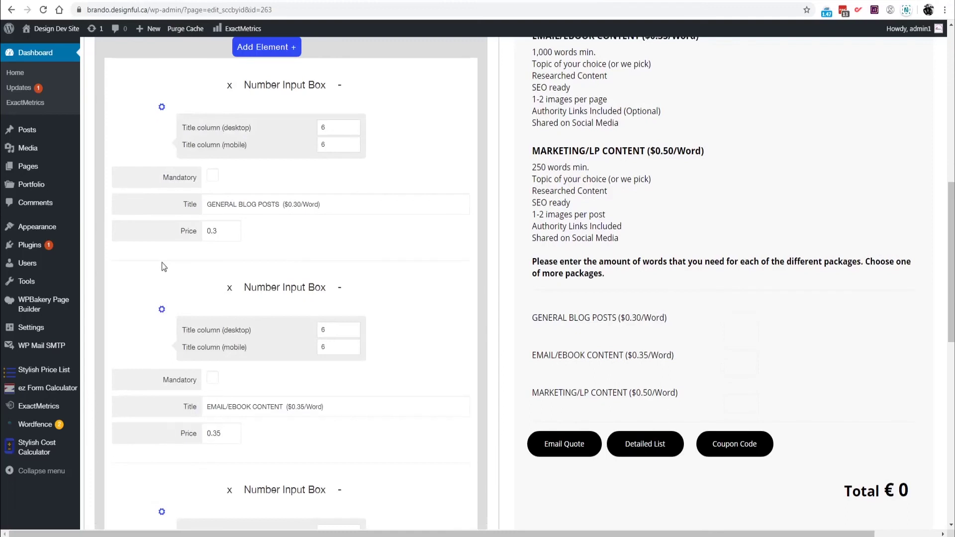
pyautogui.click(163, 309)
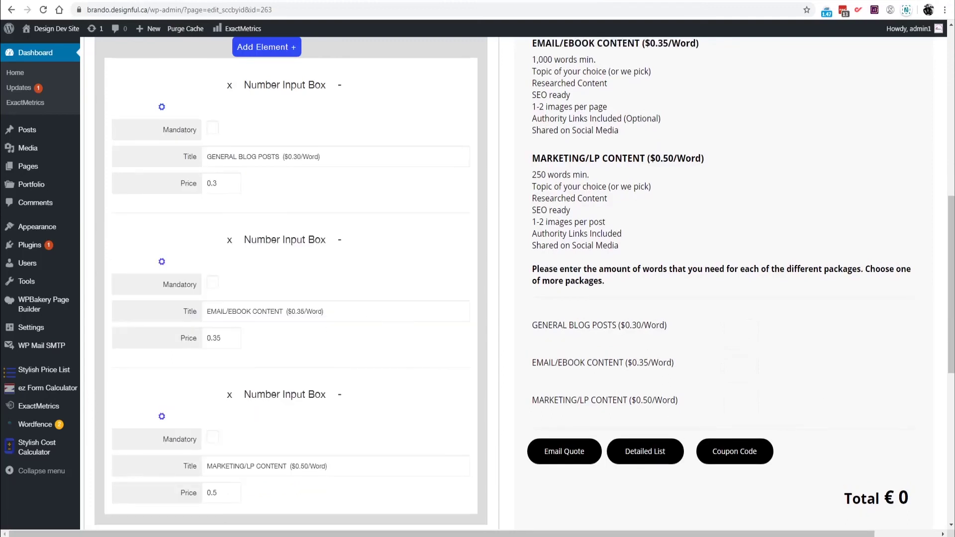
pyautogui.moveTo(666, 325); pyautogui.dragTo(522, 325)
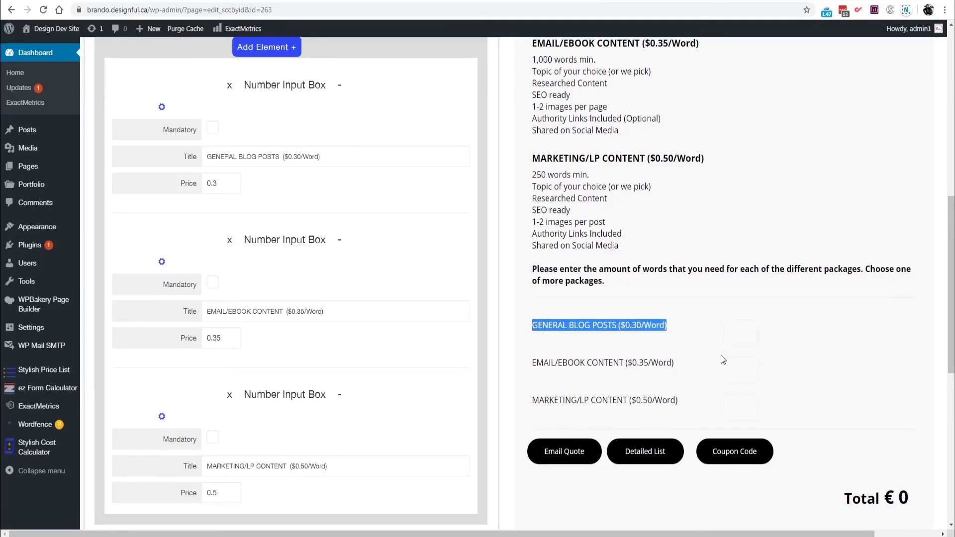
pyautogui.scroll(-1, 720, 358)
pyautogui.scroll(2, 721, 363)
pyautogui.scroll(4, 723, 370)
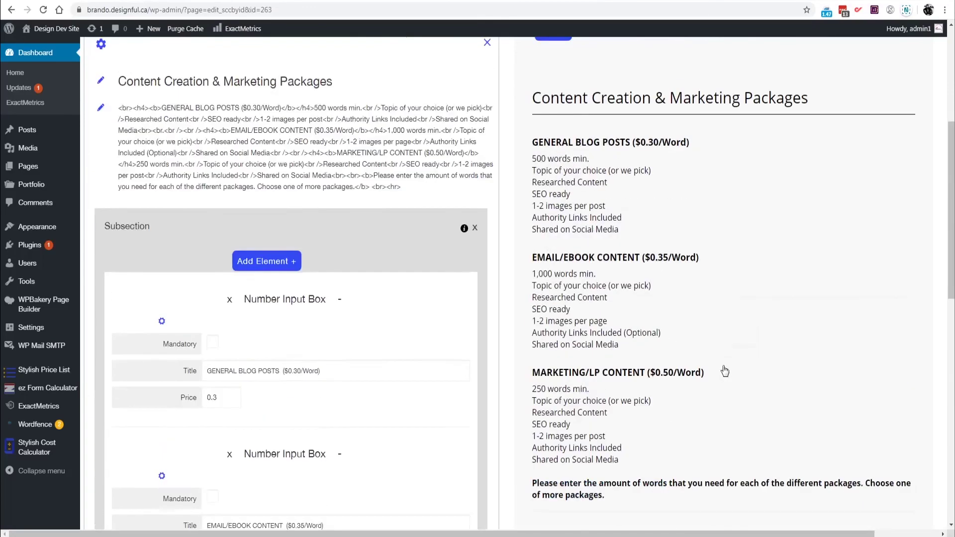
pyautogui.scroll(-5, 696, 393)
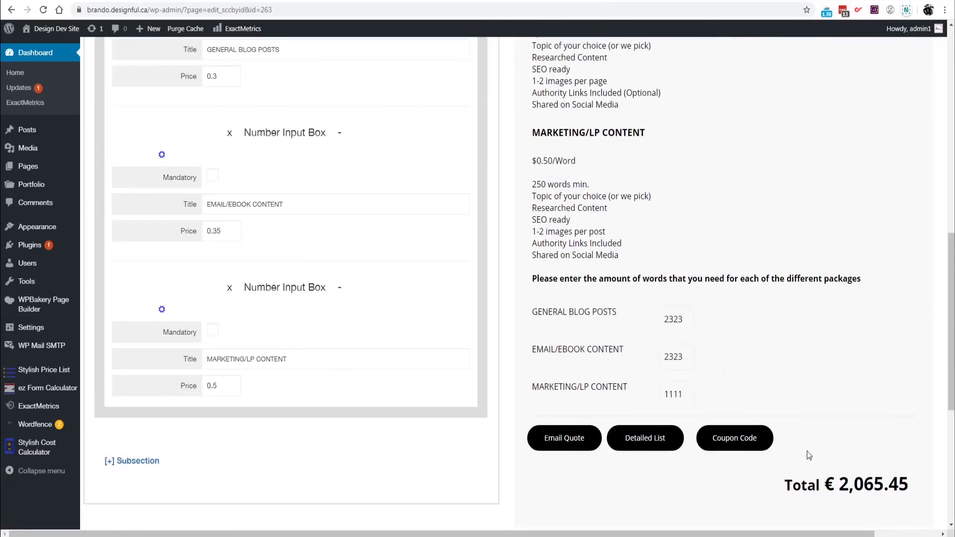
pyautogui.scroll(-6, 820, 437)
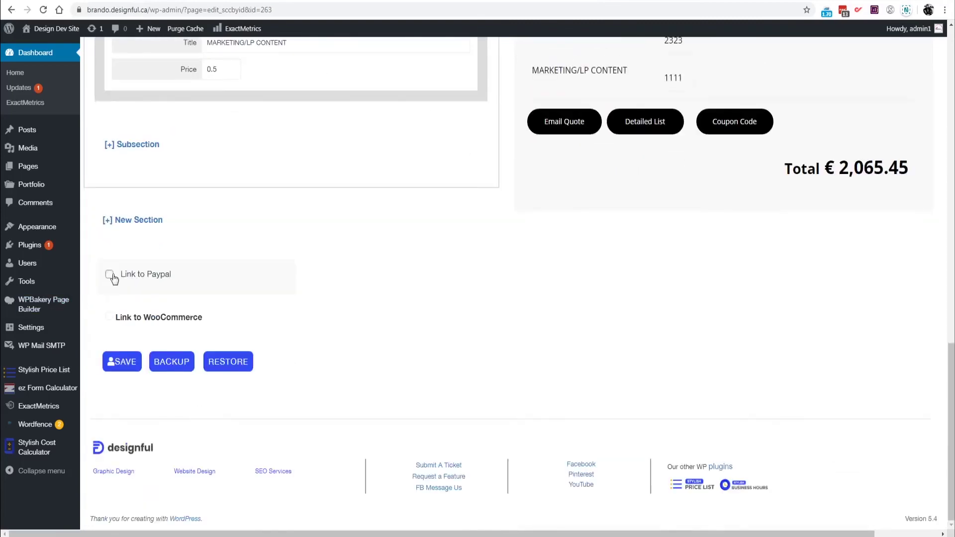
pyautogui.scroll(5, 717, 368)
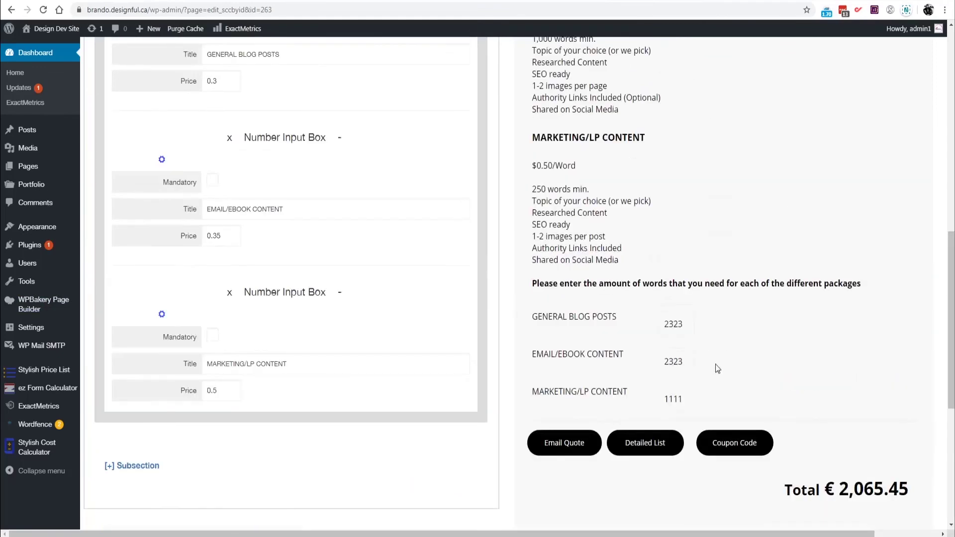
pyautogui.scroll(-3, 368, 465)
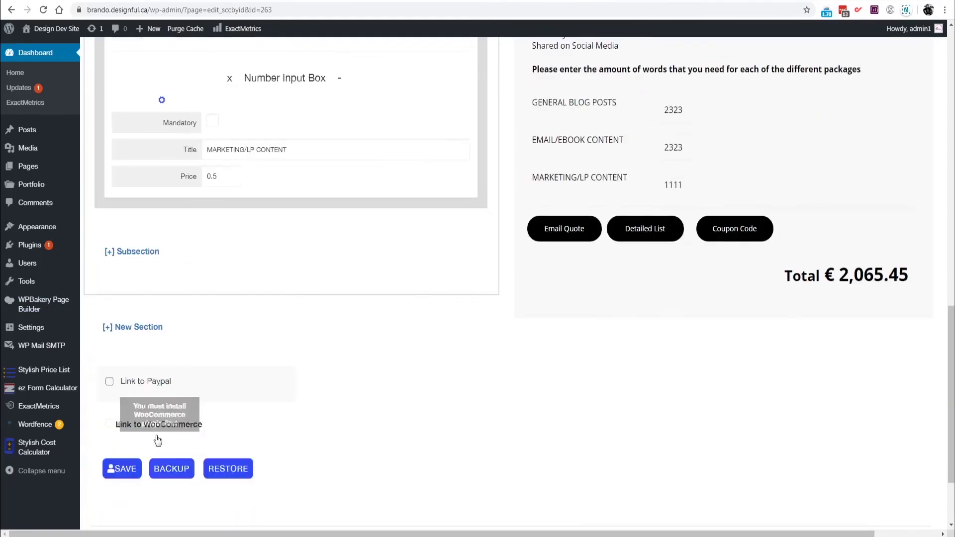
pyautogui.scroll(5, 693, 363)
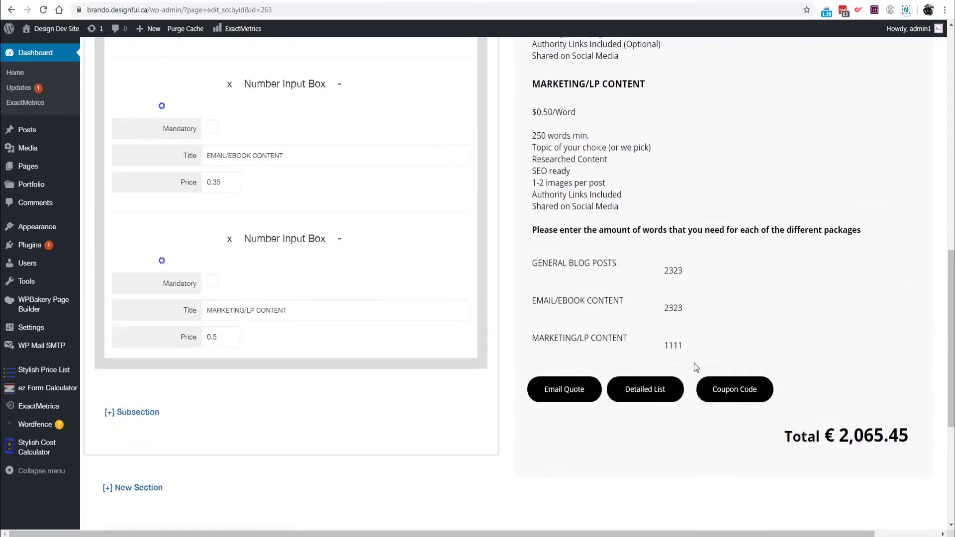
pyautogui.scroll(8, 695, 369)
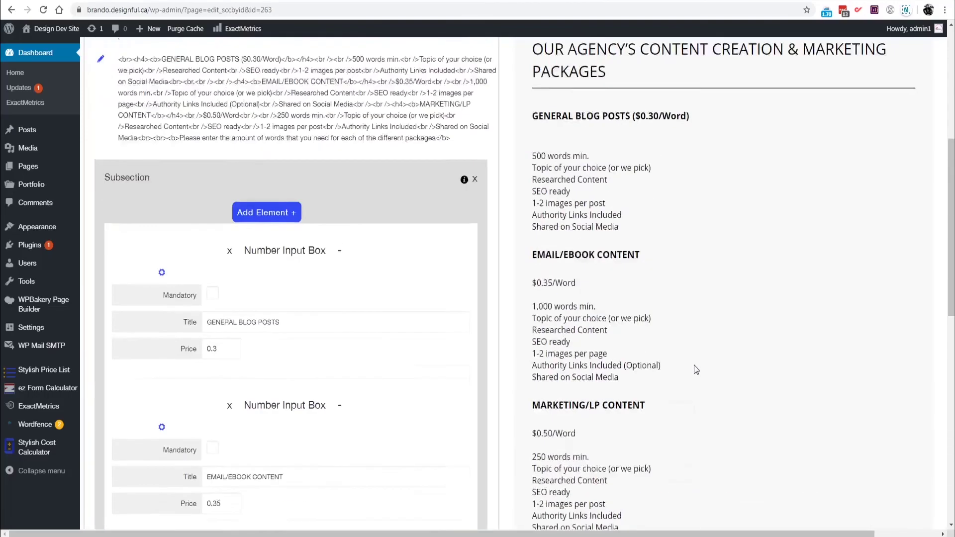
pyautogui.scroll(-8, 695, 369)
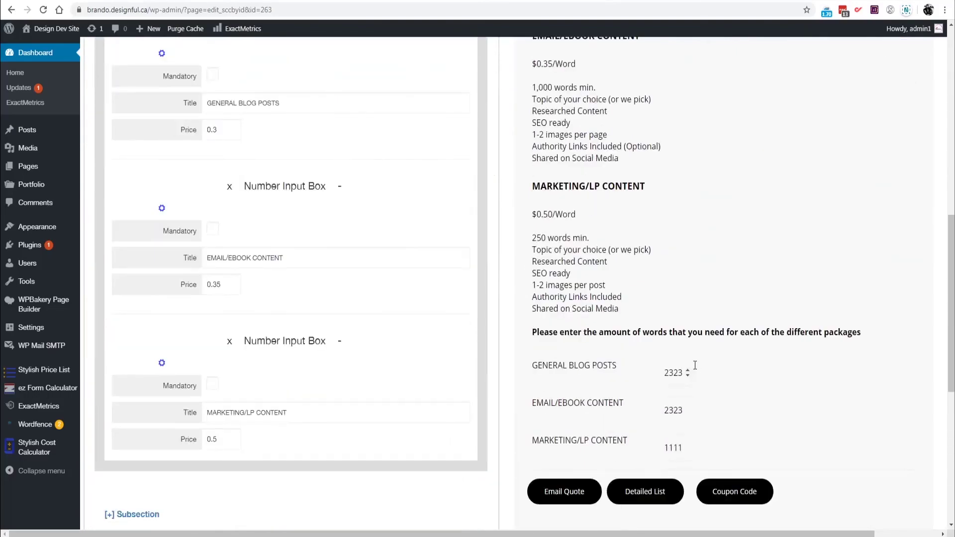
pyautogui.scroll(7, 694, 364)
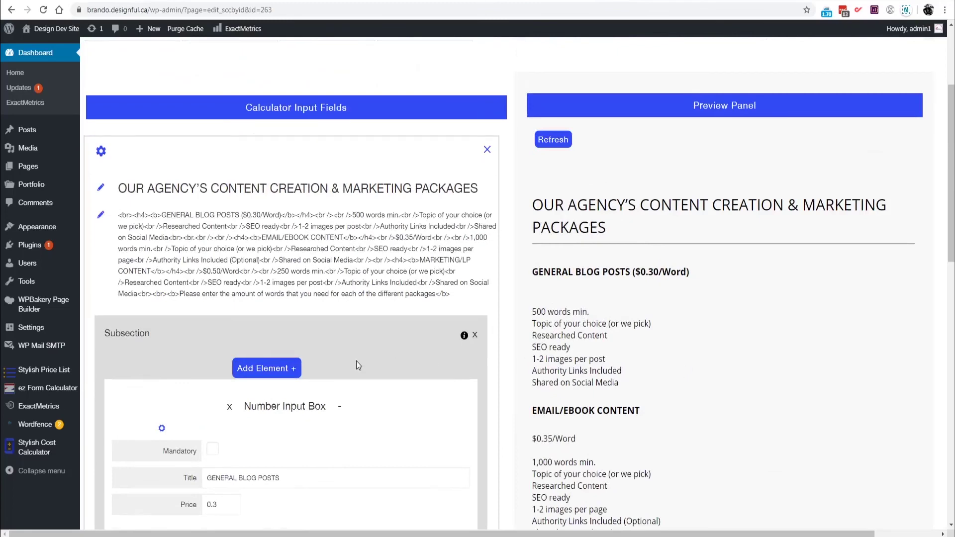